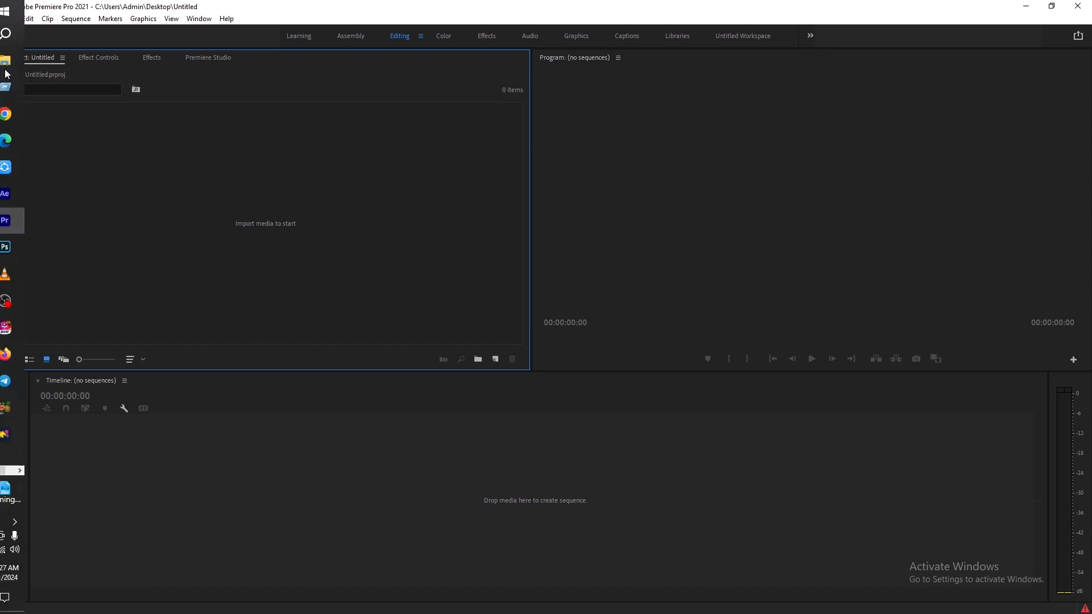
Import the images.jpg picture from the Desktop into the project
{"action": "double_click", "coordinate": [158, 225]}
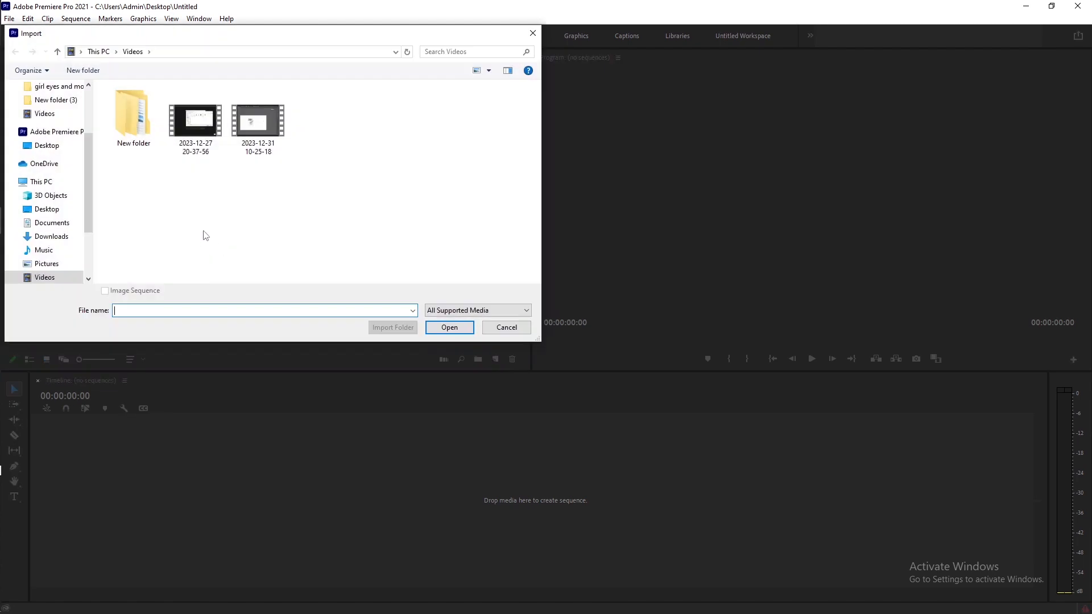
{"action": "scroll", "coordinate": [43, 119], "scroll_direction": "up", "scroll_amount": 3}
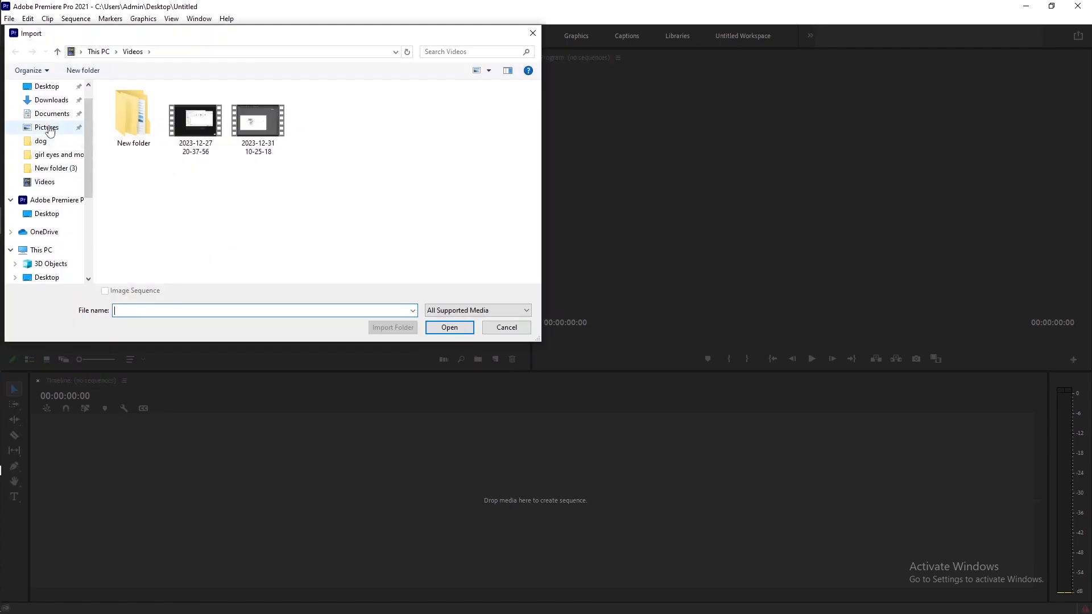
{"action": "left_click", "coordinate": [47, 108]}
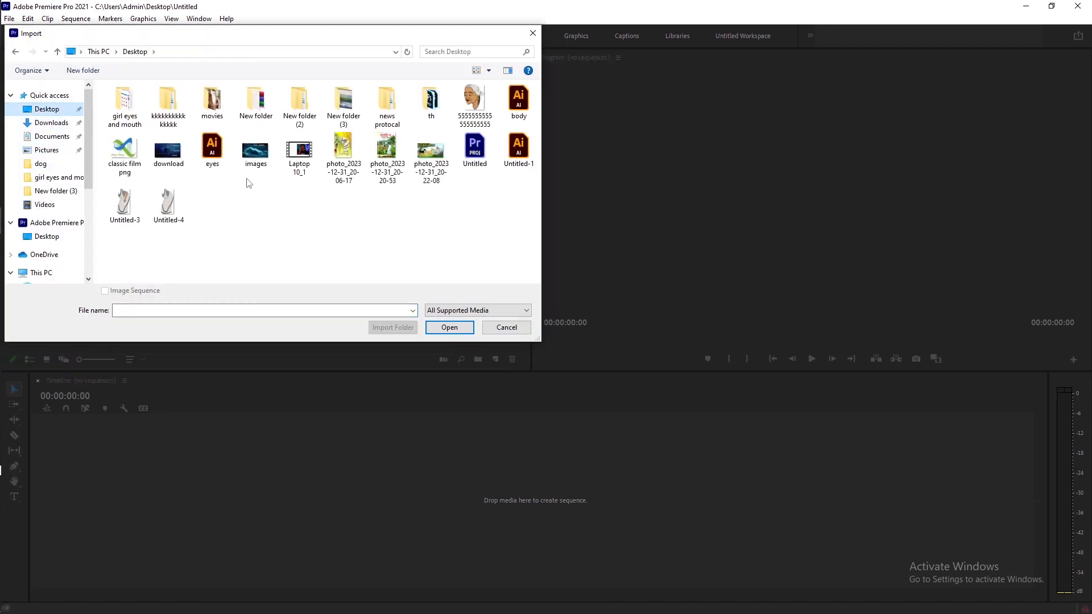
{"action": "left_click", "coordinate": [253, 158]}
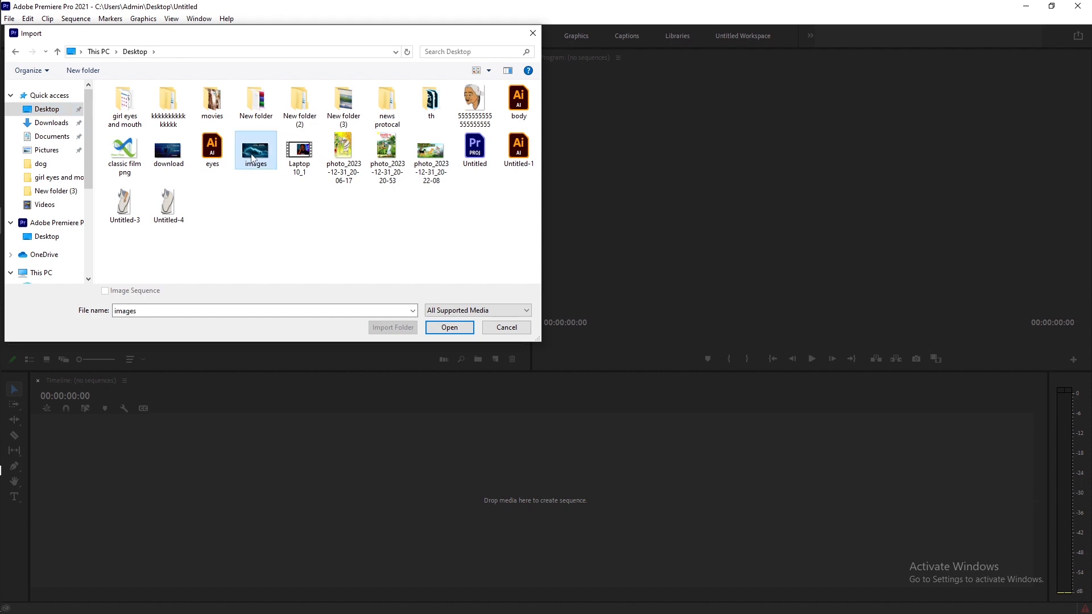
{"action": "left_click", "coordinate": [441, 327]}
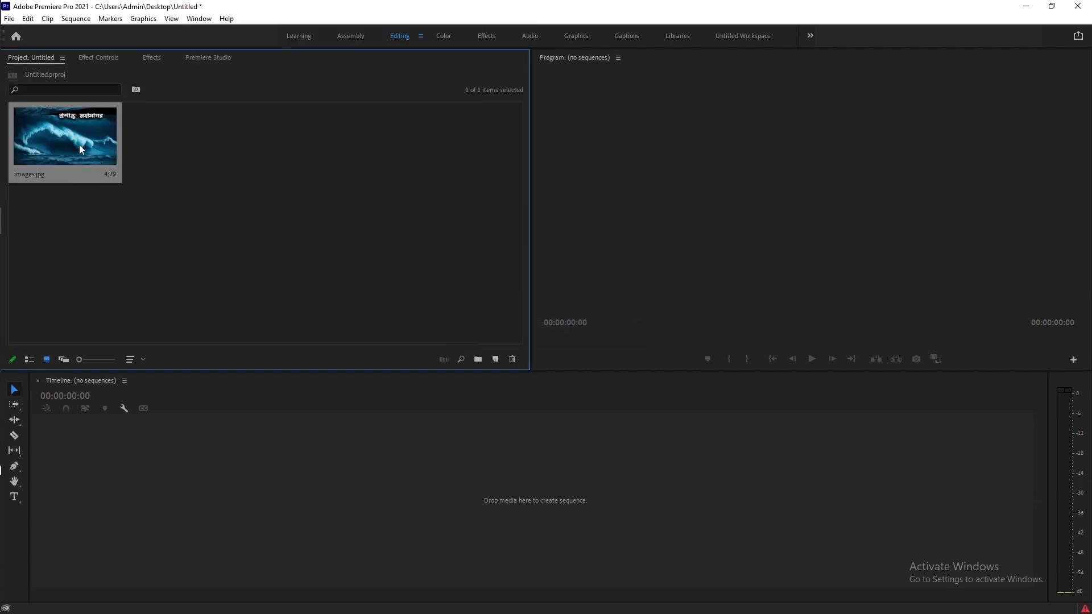
Create a sequence from the image and lengthen its clip to about 11 seconds
{"action": "left_click_drag", "start_coordinate": [53, 138], "coordinate": [154, 496]}
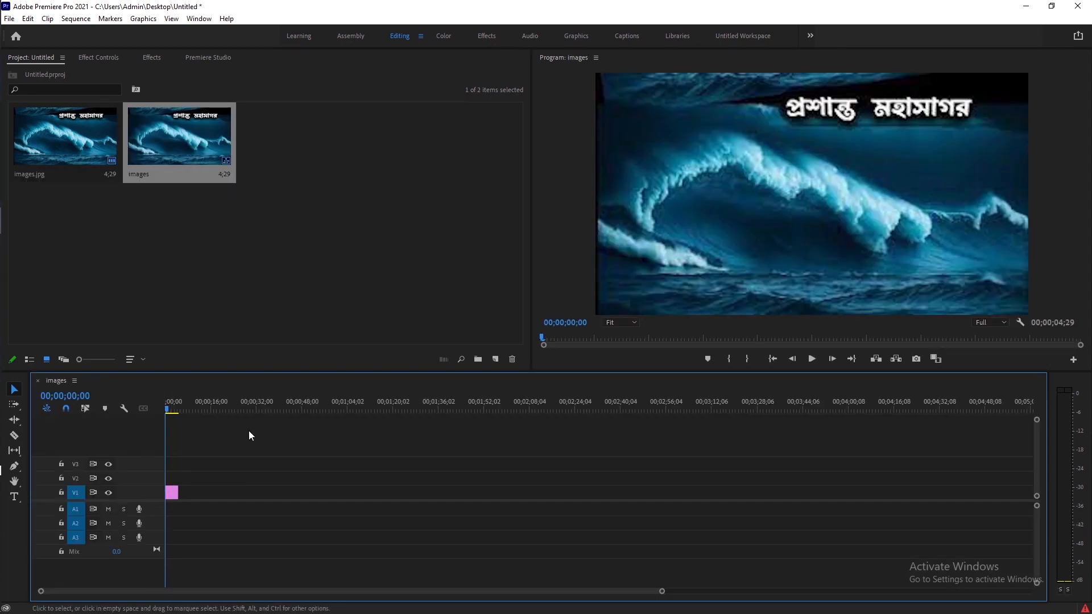
{"action": "mouse_move", "coordinate": [184, 487]}
{"action": "left_mouse_down"}
{"action": "mouse_move", "coordinate": [401, 494]}
{"action": "mouse_move", "coordinate": [190, 493]}
{"action": "left_mouse_up"}
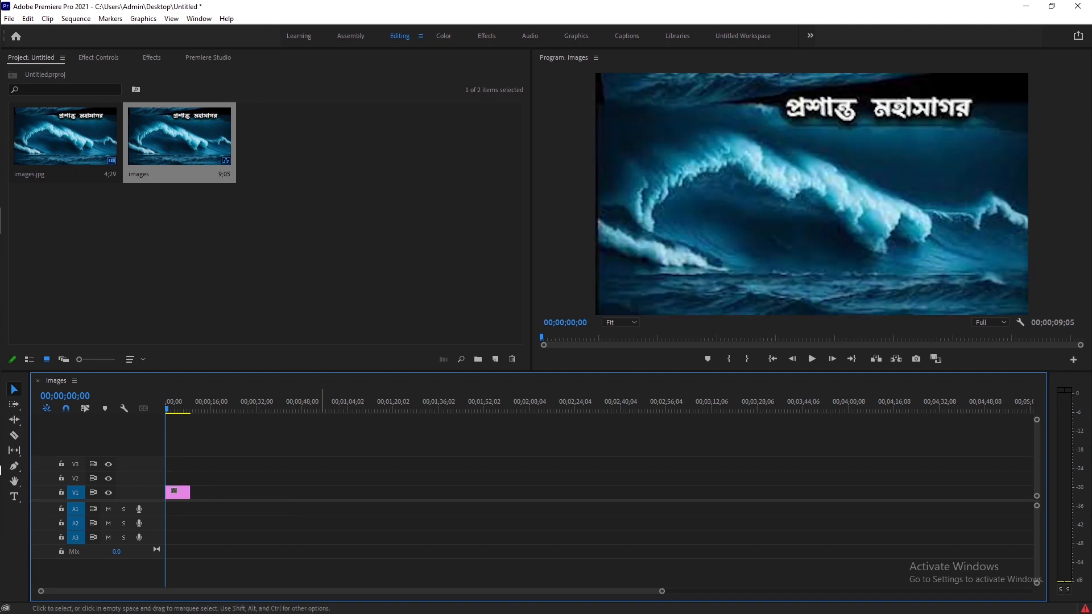
{"action": "left_click_drag", "start_coordinate": [658, 592], "coordinate": [565, 604]}
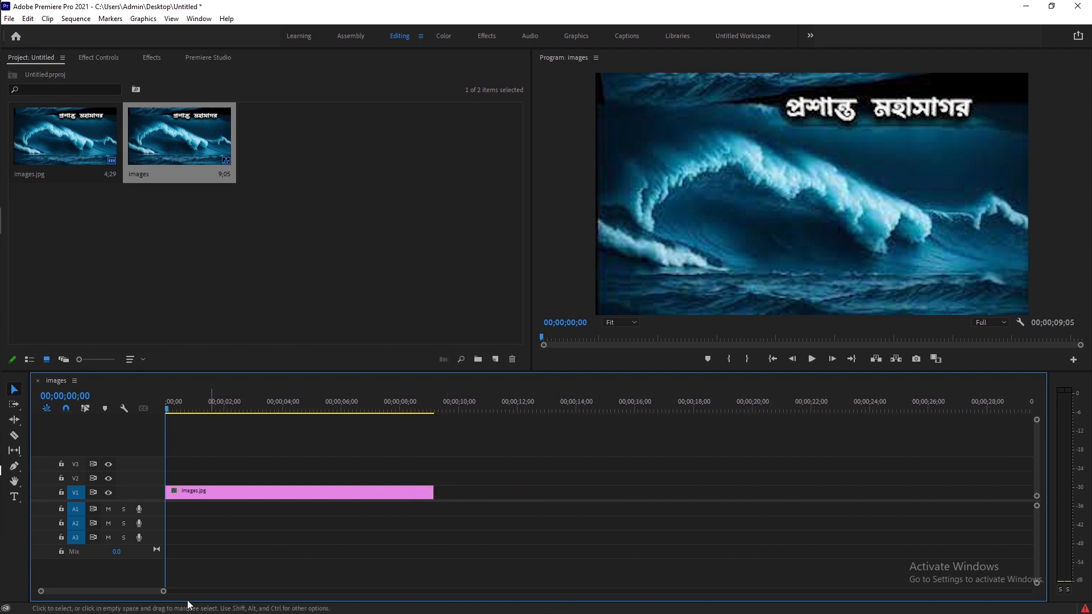
{"action": "left_click_drag", "start_coordinate": [165, 595], "coordinate": [485, 609]}
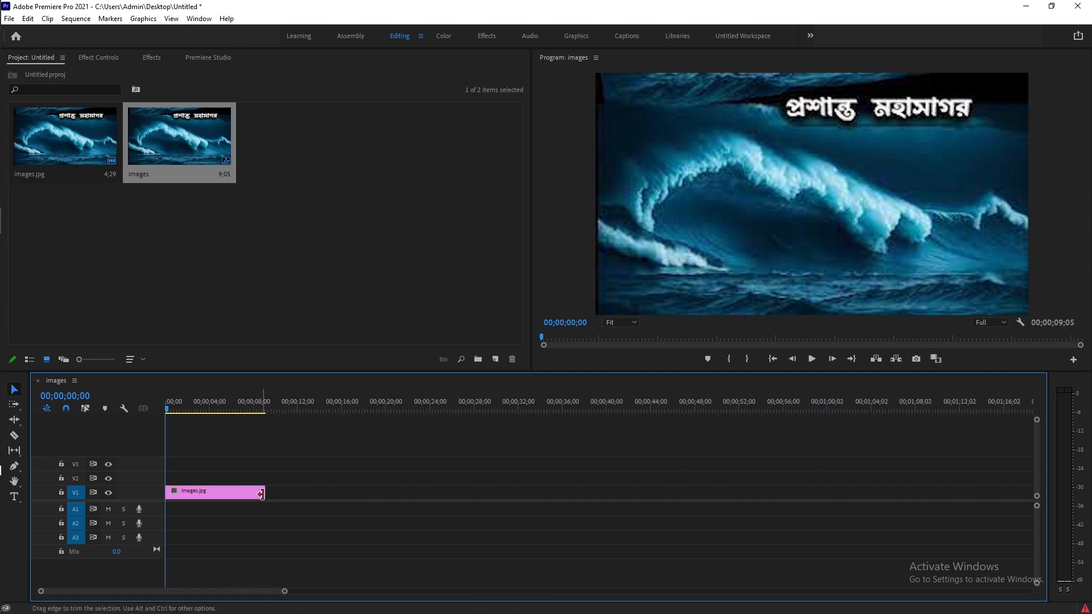
{"action": "left_click_drag", "start_coordinate": [267, 494], "coordinate": [296, 494]}
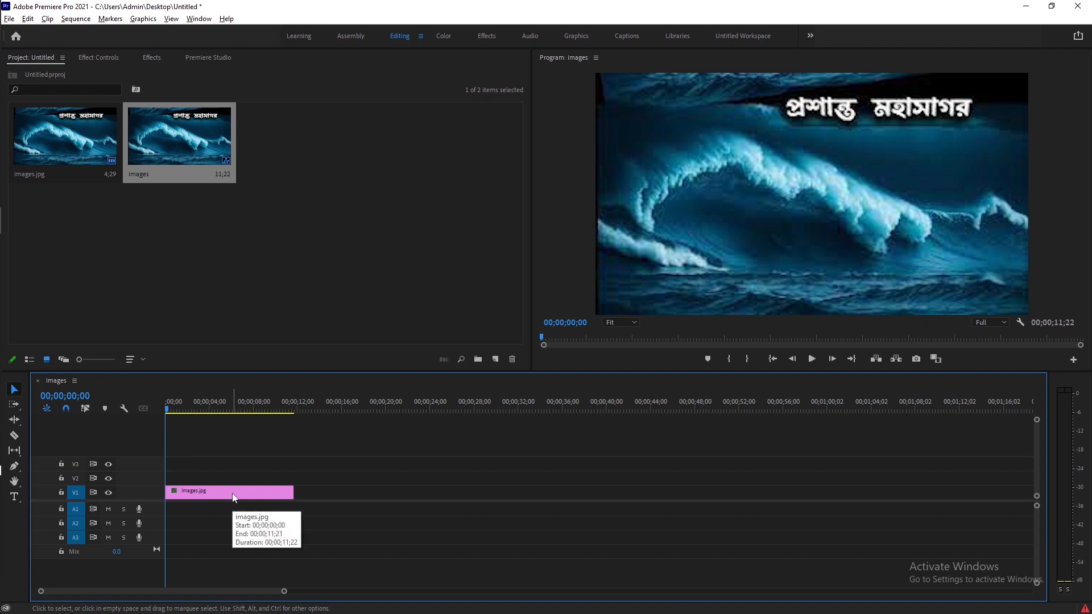
Drag a copy of the clip further along the track and delete that copy
{"action": "left_click_drag", "start_coordinate": [233, 498], "coordinate": [335, 492]}
{"action": "left_click", "coordinate": [322, 491]}
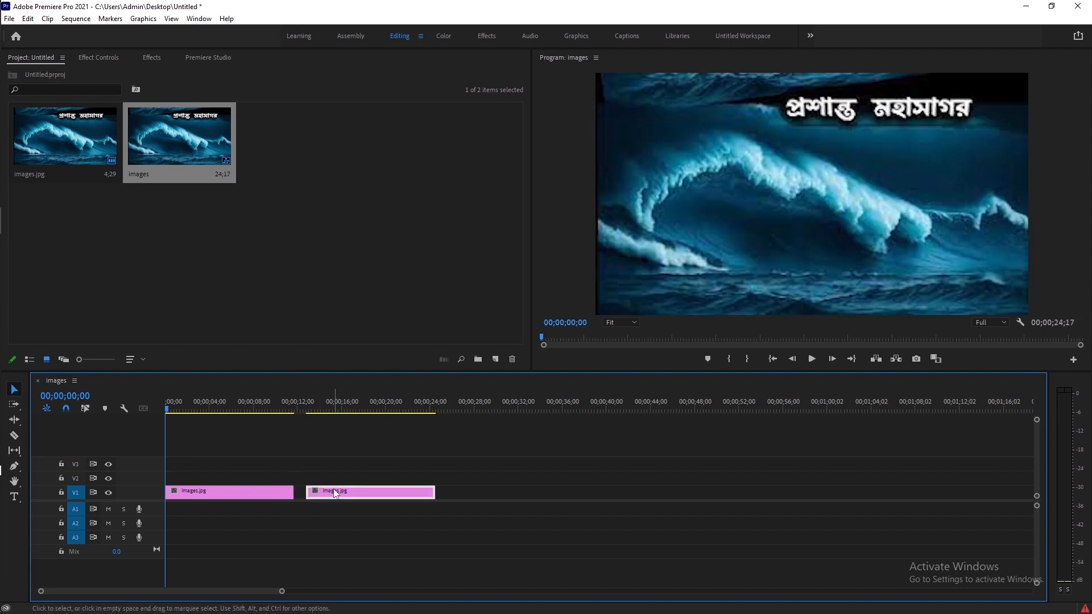
{"action": "key", "text": "Delete"}
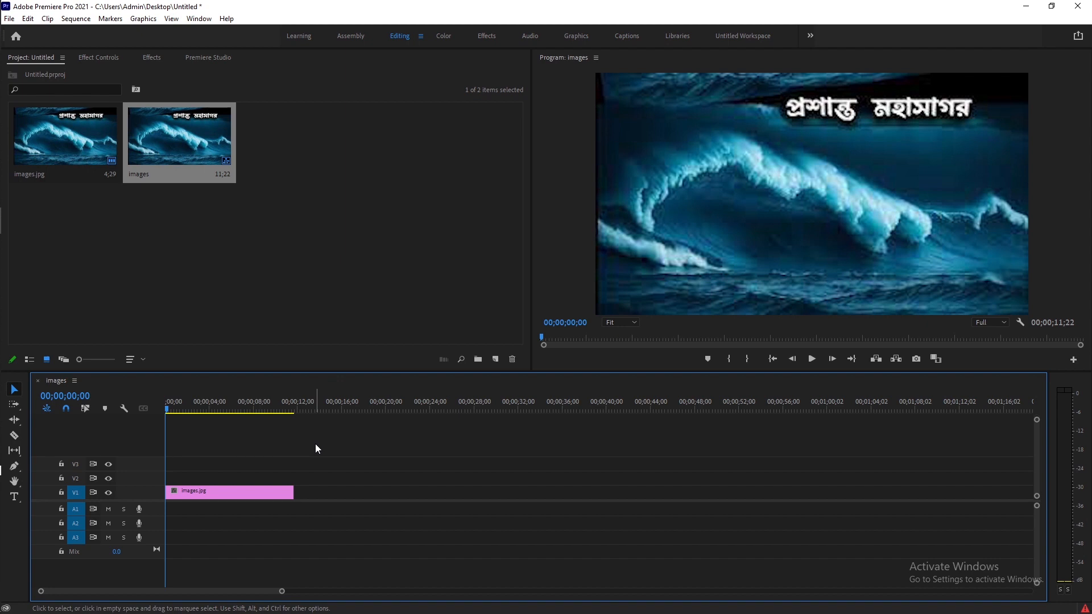
Select the clip and open its Effect Controls with the Motion properties expanded
{"action": "left_click", "coordinate": [251, 496]}
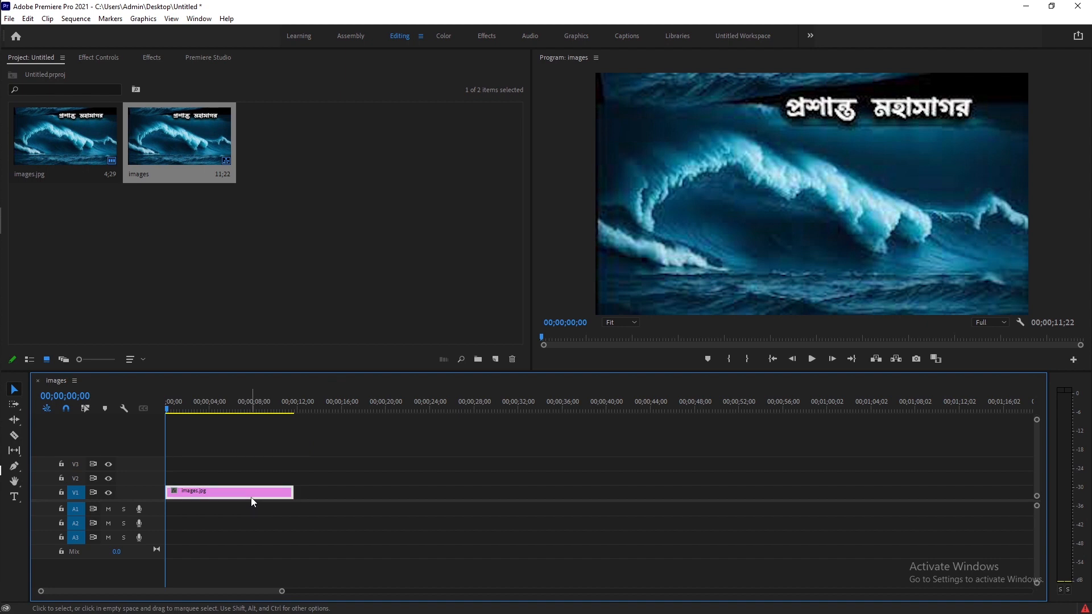
{"action": "left_click", "coordinate": [95, 58]}
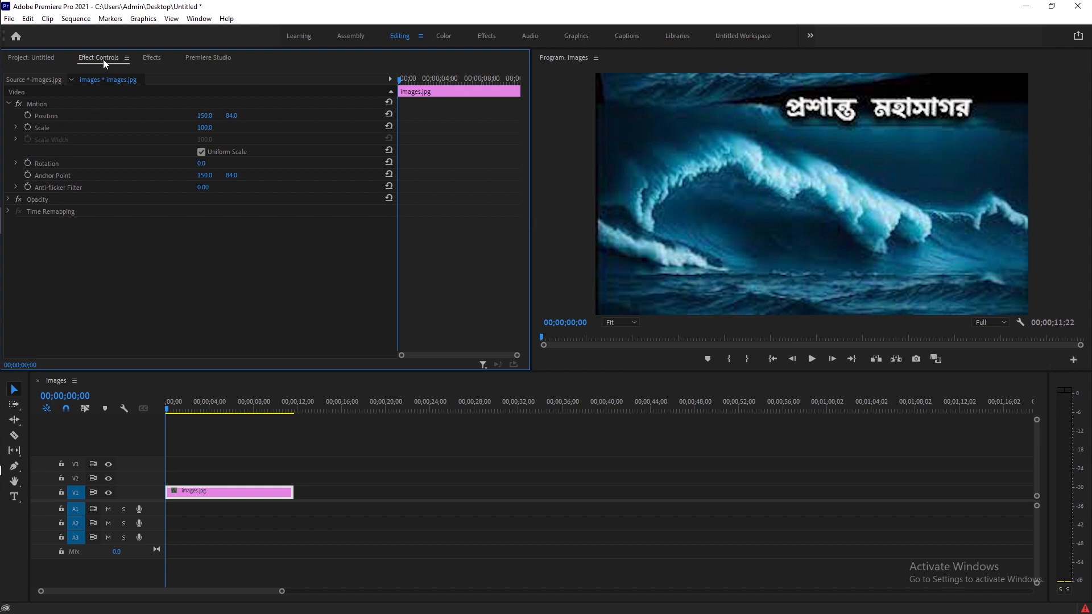
{"action": "left_click", "coordinate": [224, 499]}
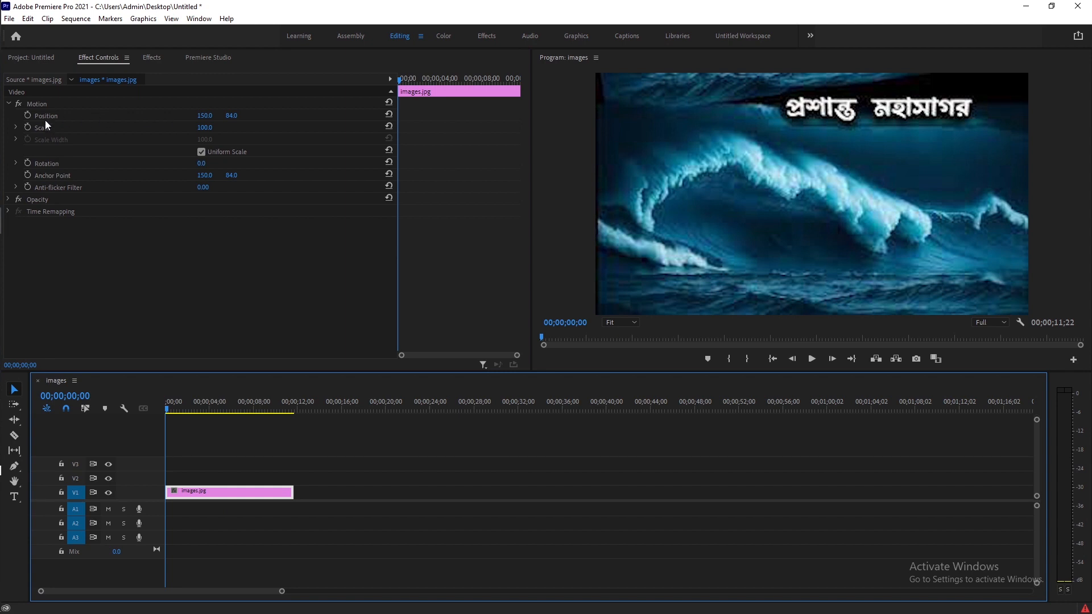
{"action": "left_click", "coordinate": [9, 105]}
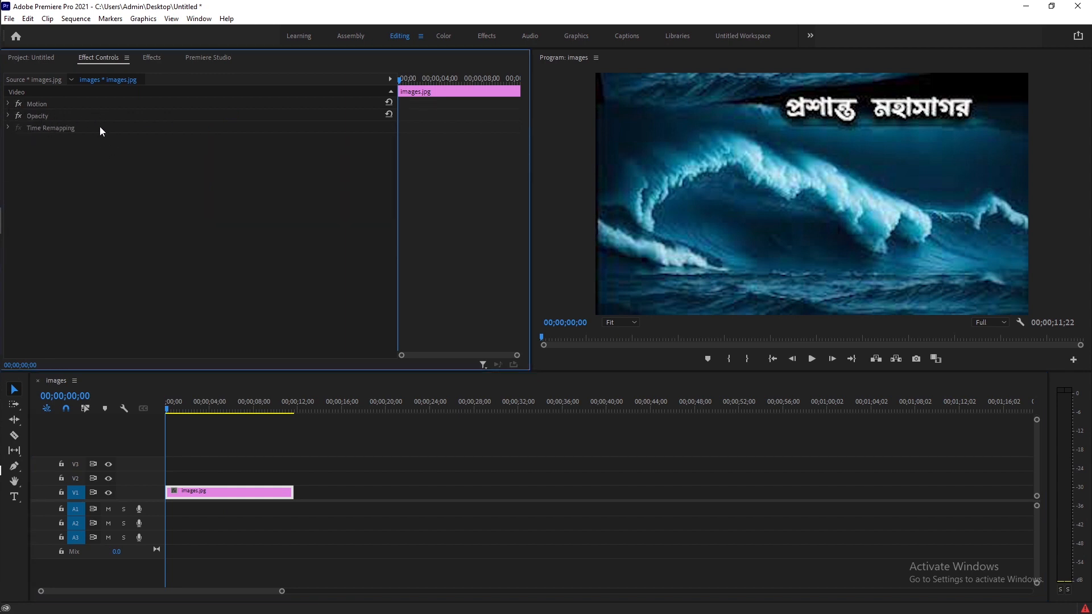
{"action": "left_click", "coordinate": [9, 104]}
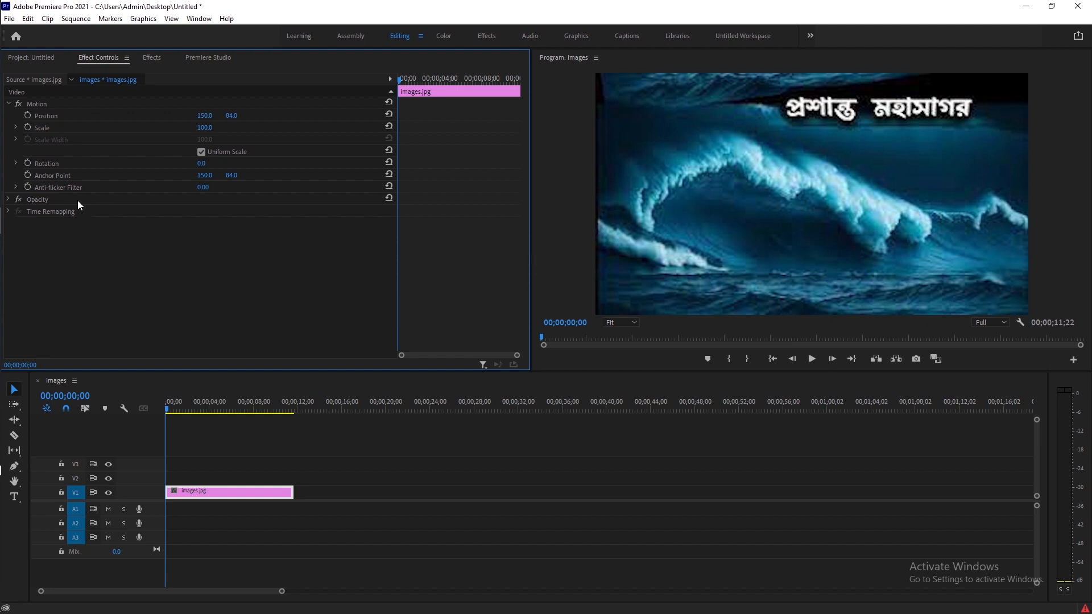
Try changing the anti-flicker filter and anchor point values, then undo both changes
{"action": "left_click_drag", "start_coordinate": [203, 187], "coordinate": [216, 187]}
{"action": "left_click_drag", "start_coordinate": [199, 178], "coordinate": [258, 176]}
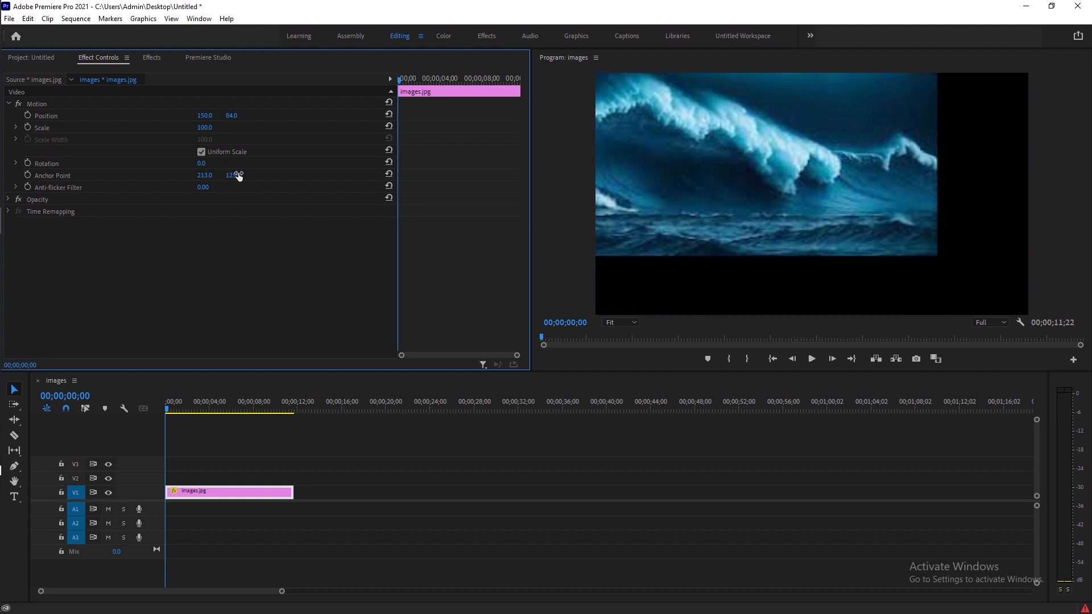
{"action": "key", "text": "ctrl+z"}
{"action": "key", "text": "ctrl+z"}
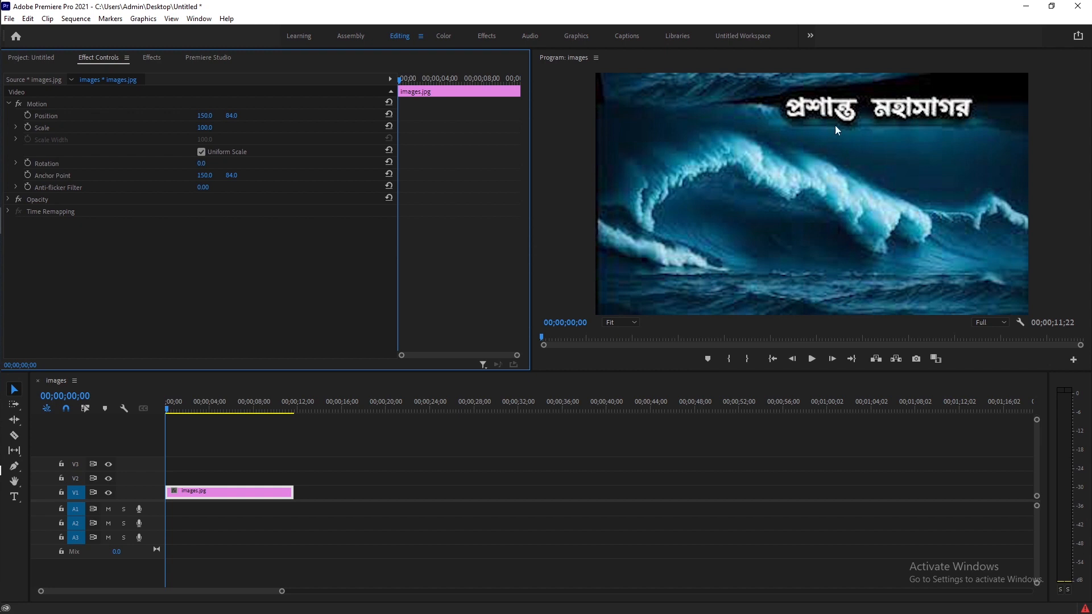
Set the image's scale to 133 and its position to 158, 63 so it fills the frame
{"action": "left_click_drag", "start_coordinate": [205, 127], "coordinate": [252, 128]}
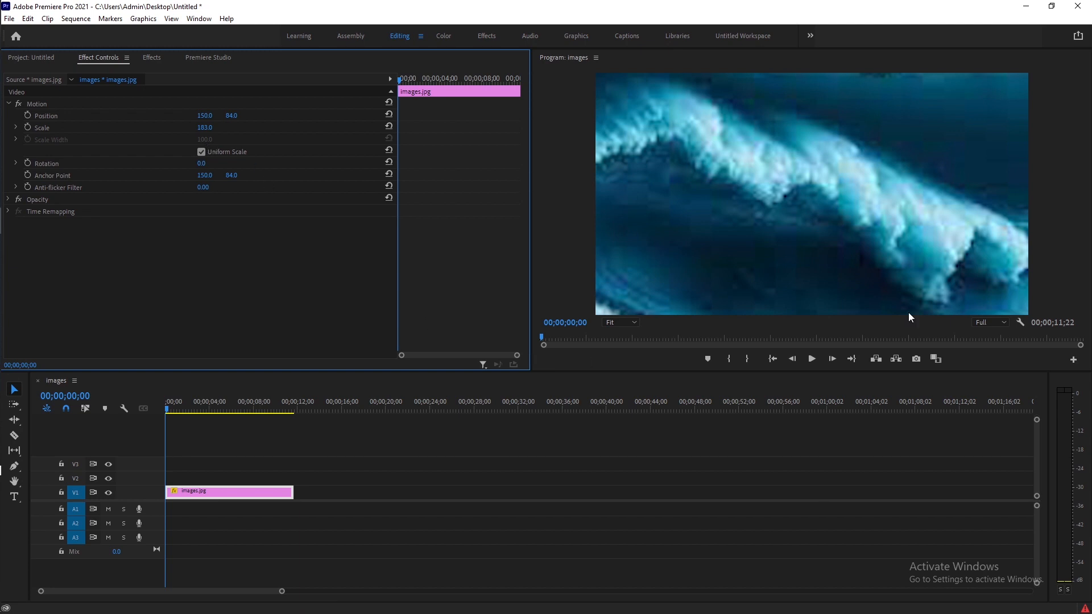
{"action": "left_click_drag", "start_coordinate": [205, 128], "coordinate": [168, 127]}
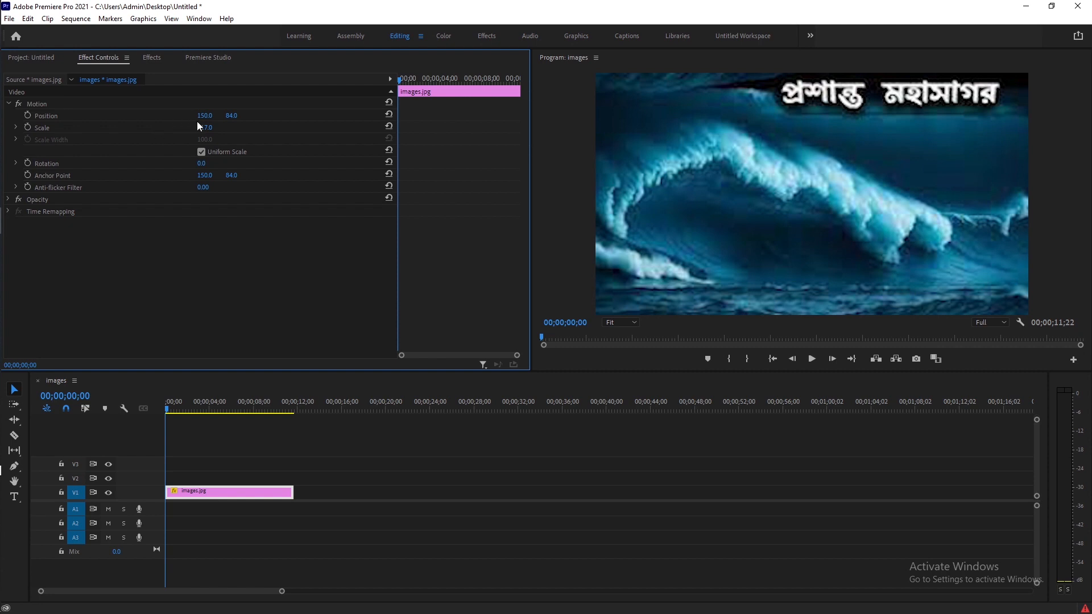
{"action": "mouse_move", "coordinate": [204, 116]}
{"action": "left_mouse_down"}
{"action": "mouse_move", "coordinate": [228, 116]}
{"action": "mouse_move", "coordinate": [215, 115]}
{"action": "left_mouse_up"}
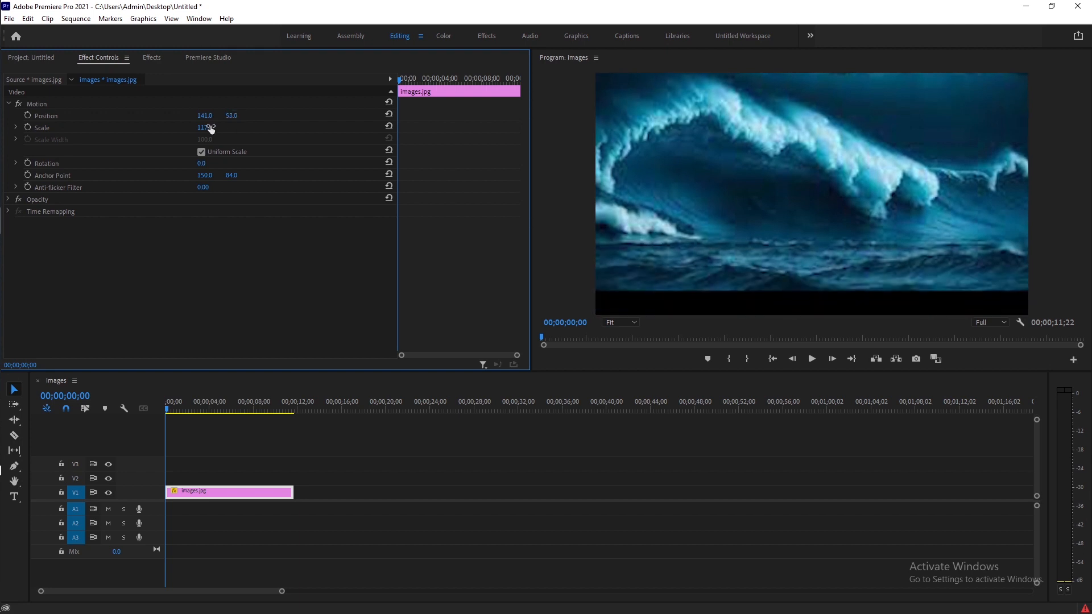
{"action": "left_click_drag", "start_coordinate": [207, 127], "coordinate": [237, 115]}
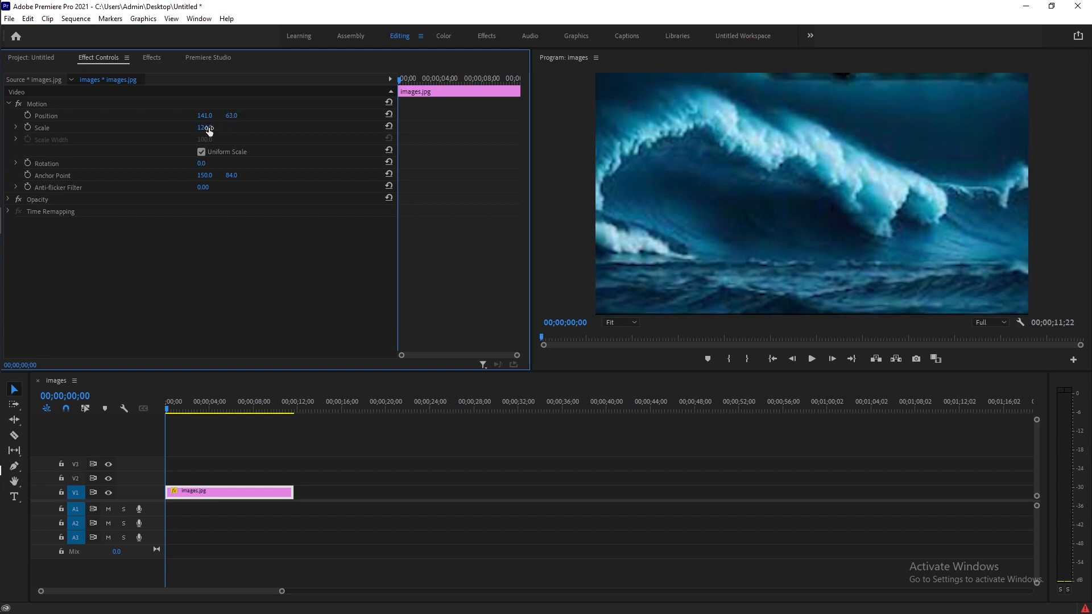
{"action": "left_click_drag", "start_coordinate": [206, 128], "coordinate": [219, 127]}
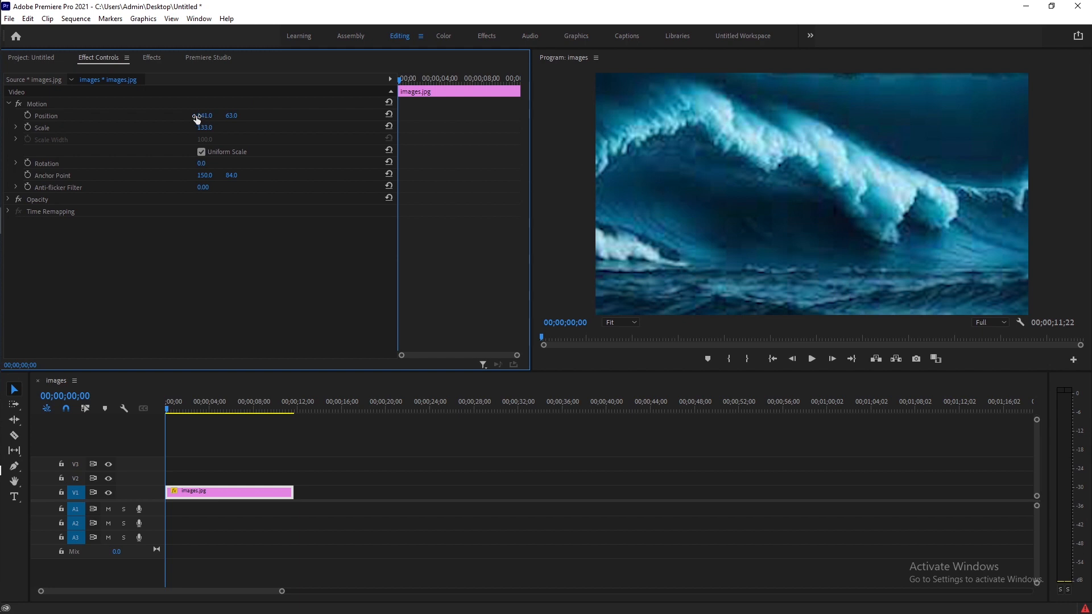
{"action": "mouse_move", "coordinate": [205, 119]}
{"action": "left_mouse_down"}
{"action": "mouse_move", "coordinate": [193, 120]}
{"action": "mouse_move", "coordinate": [226, 119]}
{"action": "mouse_move", "coordinate": [216, 119]}
{"action": "left_mouse_up"}
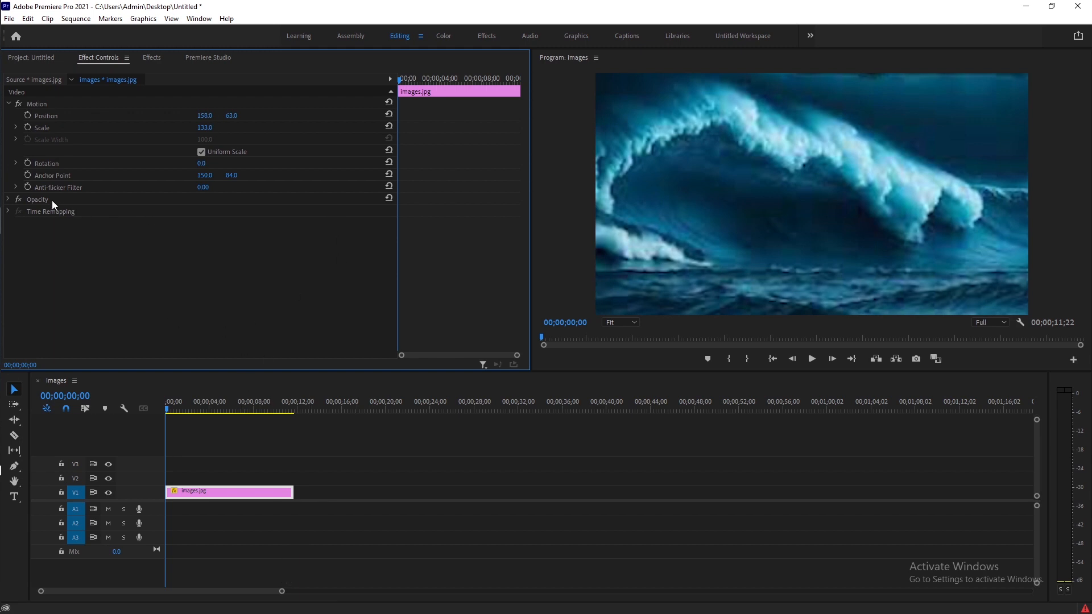
Expand the Opacity properties and turn on opacity keyframing at the clip's start
{"action": "left_click", "coordinate": [9, 200]}
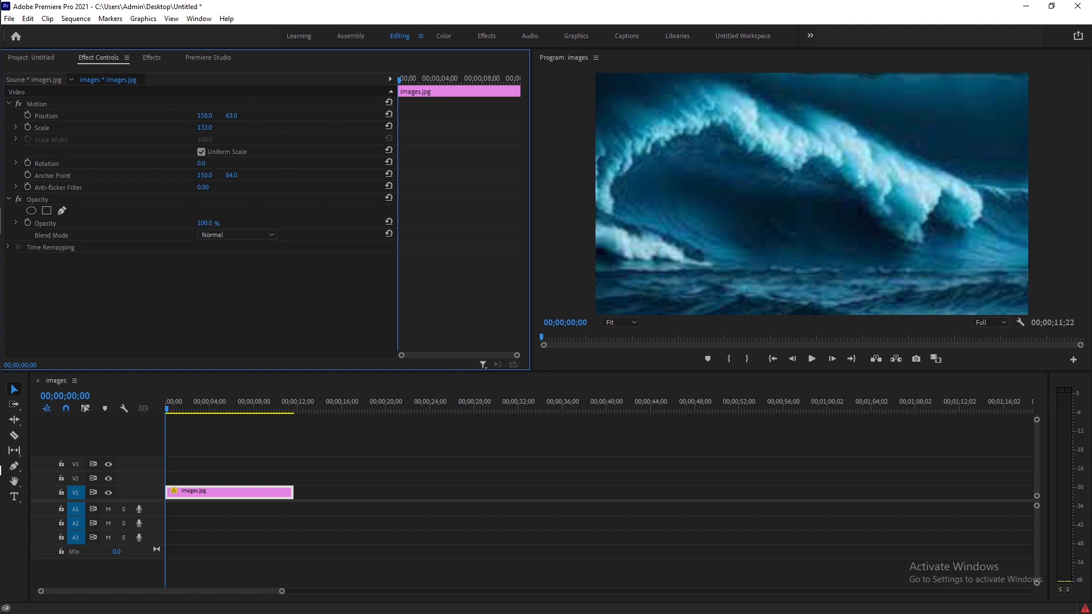
{"action": "mouse_move", "coordinate": [209, 225]}
{"action": "left_mouse_down"}
{"action": "mouse_move", "coordinate": [152, 224]}
{"action": "mouse_move", "coordinate": [210, 224]}
{"action": "left_mouse_up"}
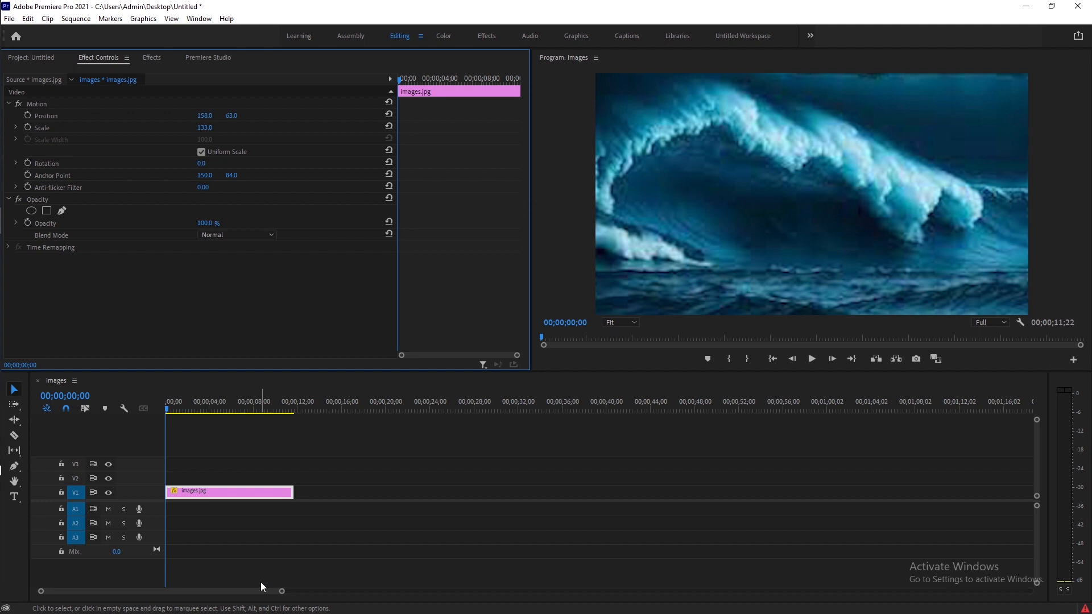
{"action": "left_click_drag", "start_coordinate": [282, 591], "coordinate": [213, 587]}
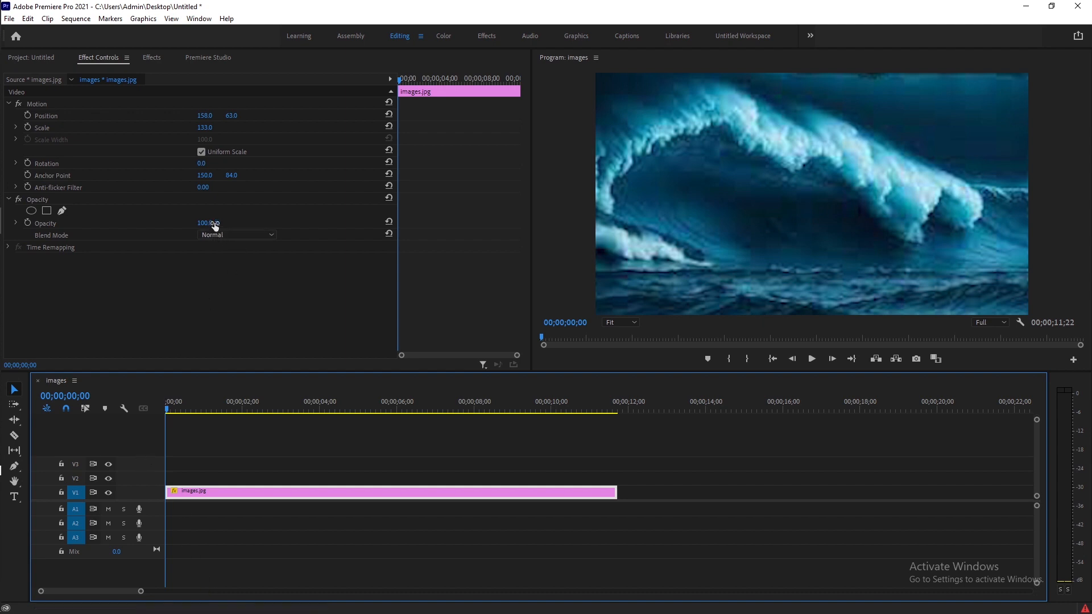
{"action": "left_click", "coordinate": [27, 223]}
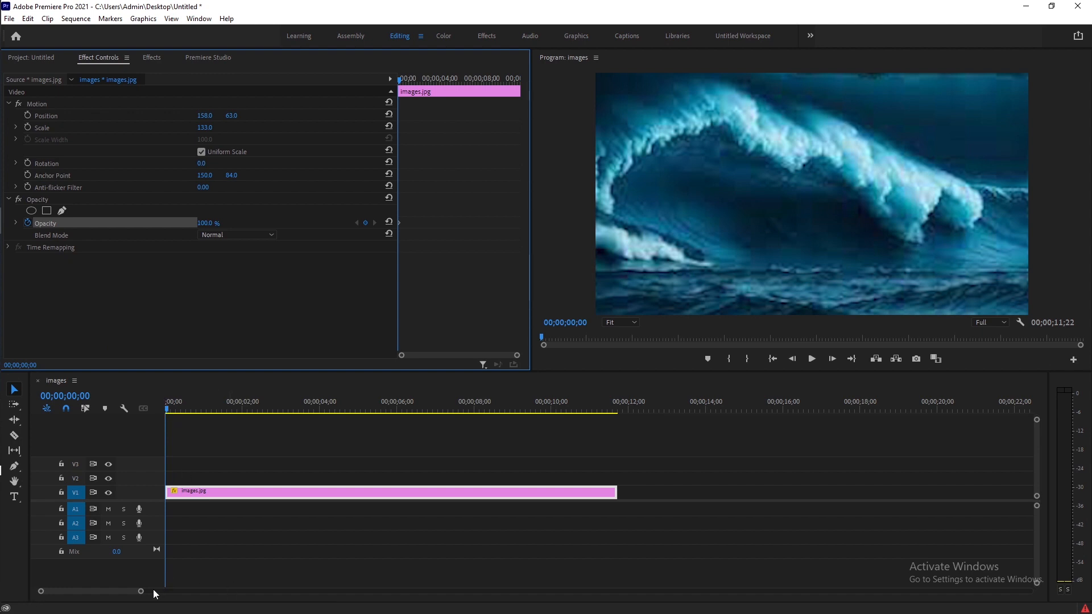
Add a 100% opacity keyframe at 2 seconds
{"action": "left_click_drag", "start_coordinate": [167, 410], "coordinate": [243, 424]}
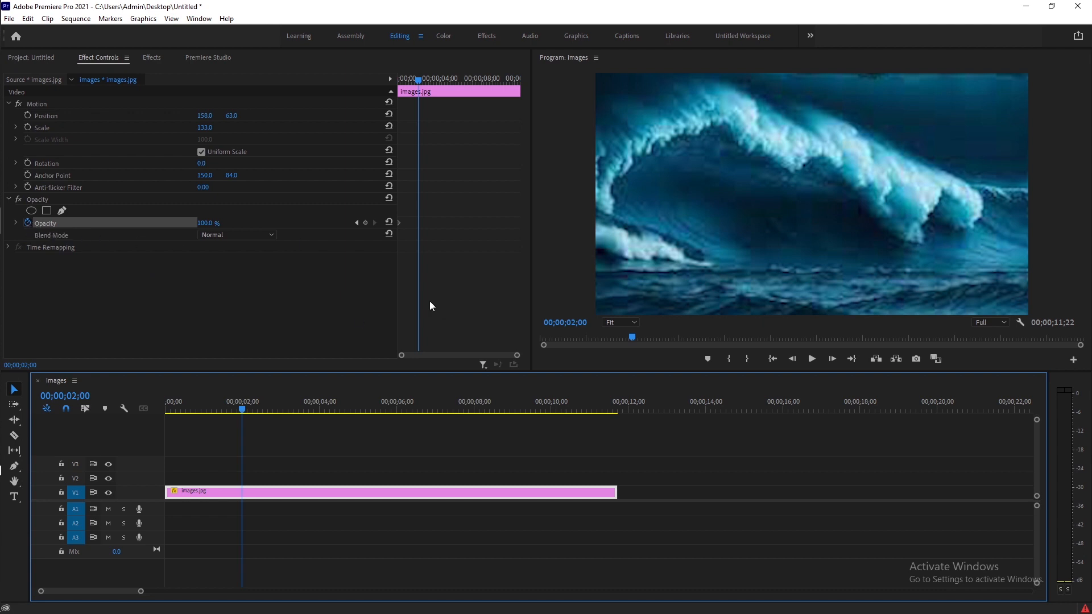
{"action": "left_click", "coordinate": [367, 222]}
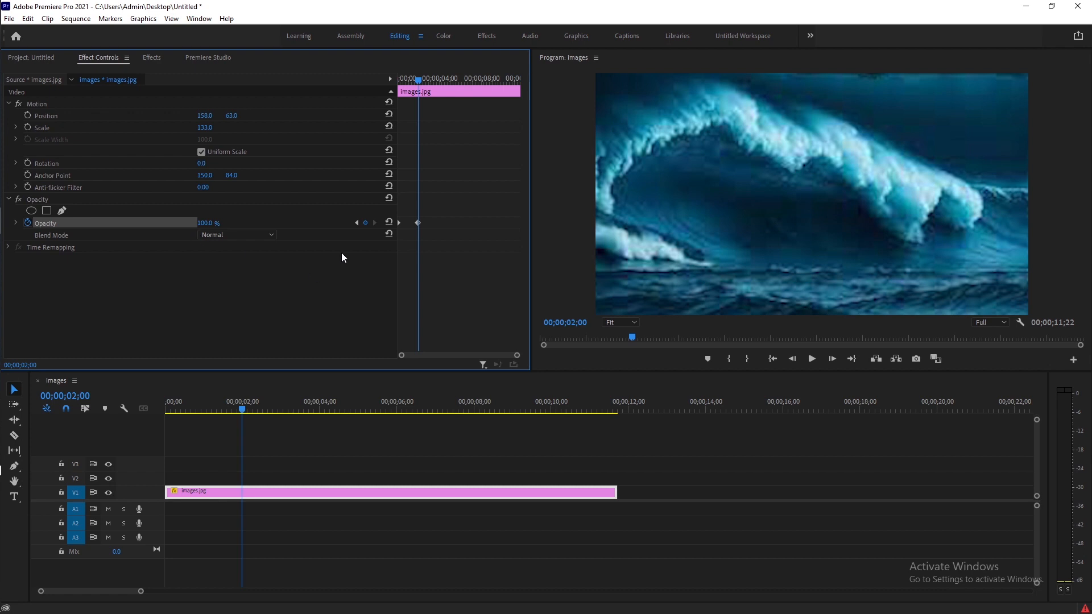
Set the opacity at the first keyframe to 0%
{"action": "left_click", "coordinate": [356, 223]}
{"action": "left_click", "coordinate": [205, 222]}
{"action": "type", "text": "0"}
{"action": "key", "text": "Return"}
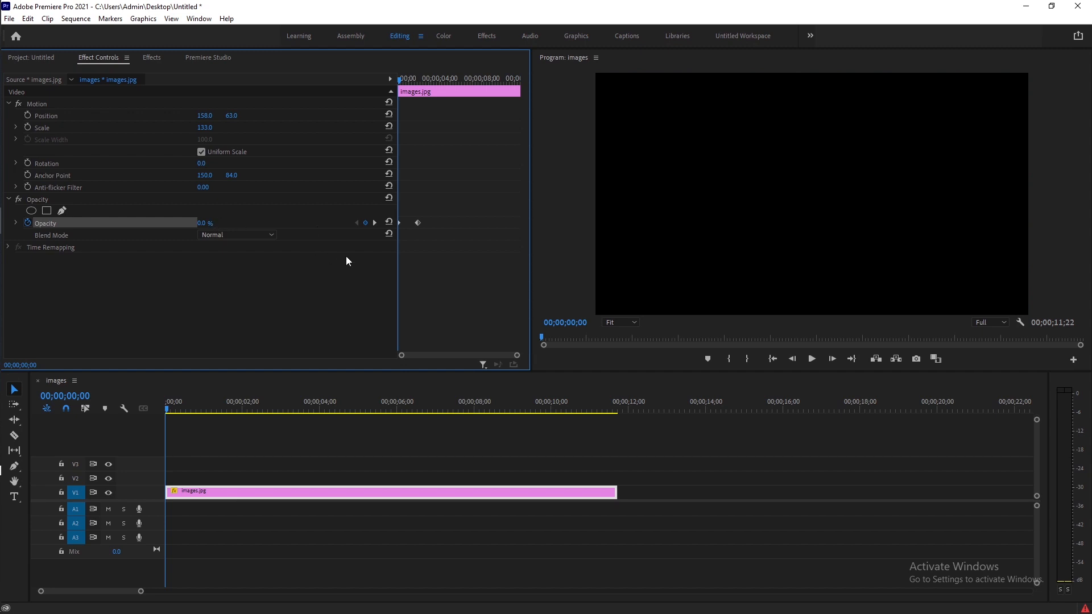
Play back the fade-in from the beginning of the sequence
{"action": "left_click", "coordinate": [378, 222]}
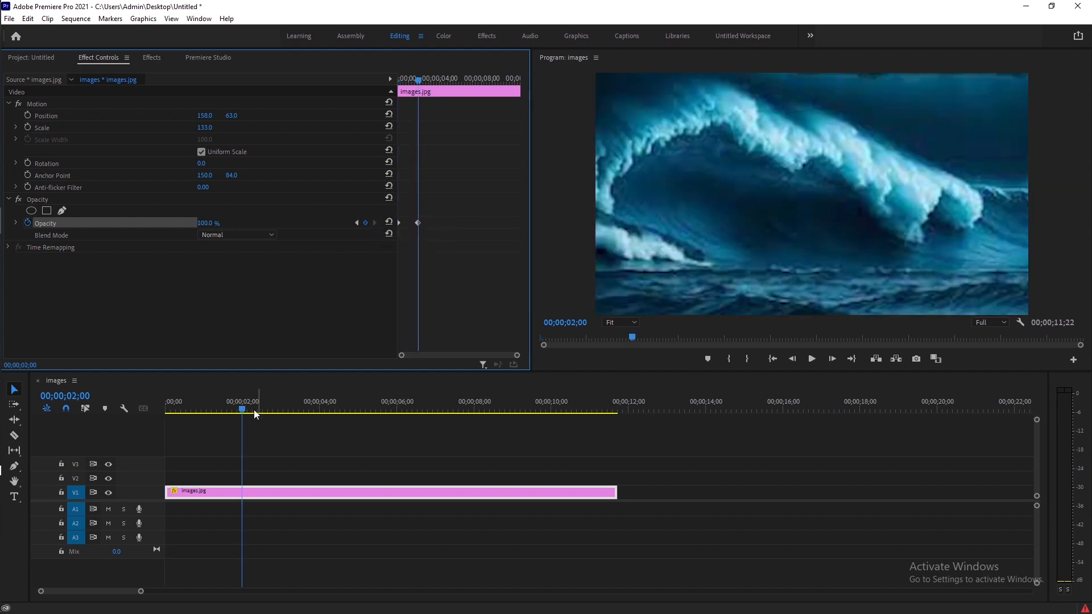
{"action": "left_click_drag", "start_coordinate": [242, 409], "coordinate": [141, 398]}
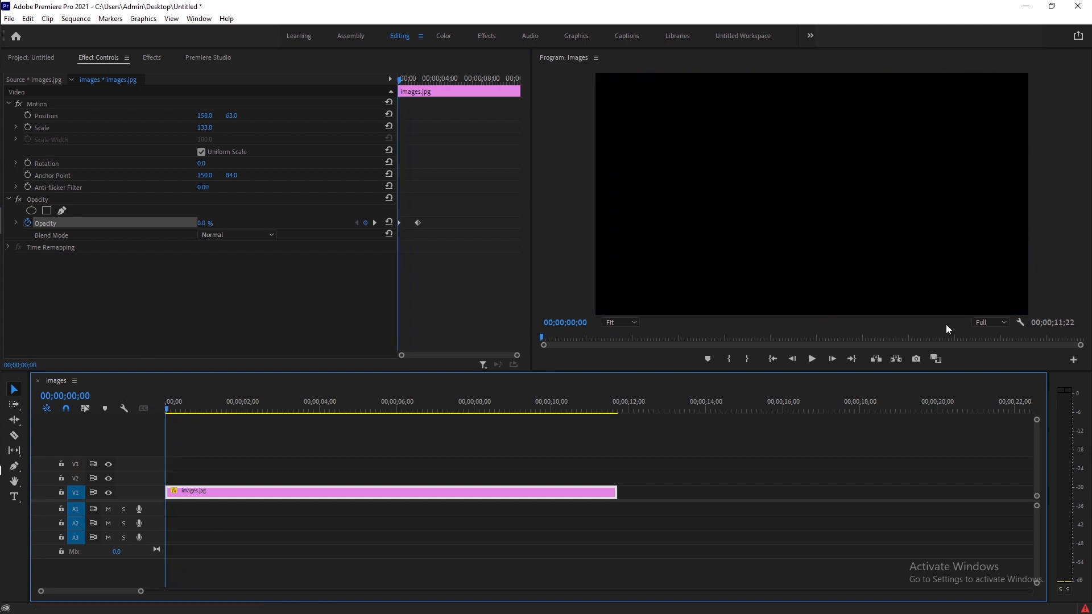
{"action": "left_click", "coordinate": [813, 362]}
{"action": "left_click", "coordinate": [813, 361]}
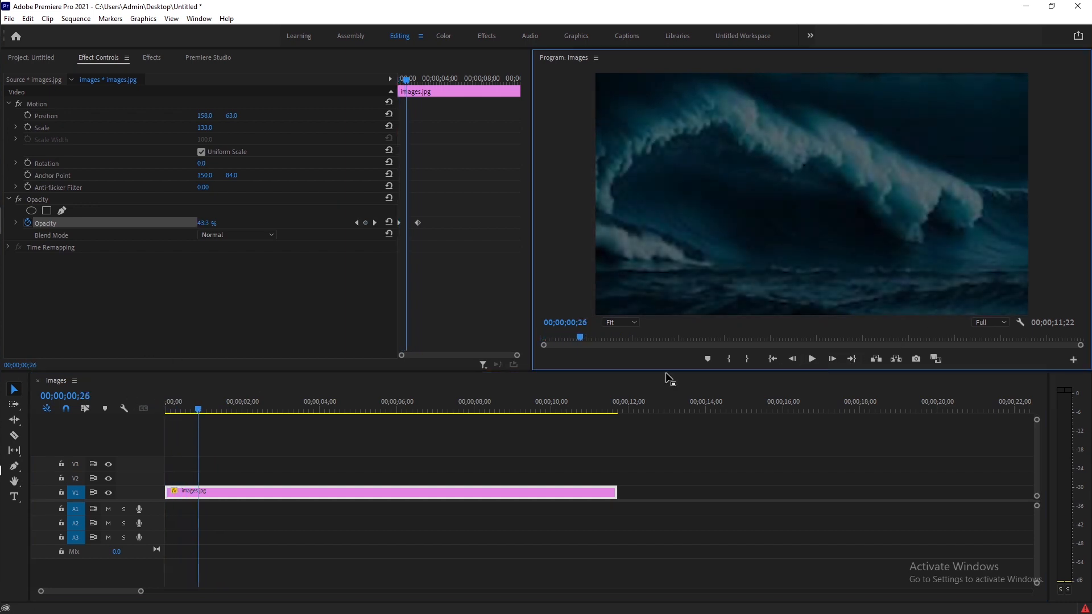
Play back the fade-in from the start of the sequence
{"action": "left_click_drag", "start_coordinate": [198, 410], "coordinate": [122, 407]}
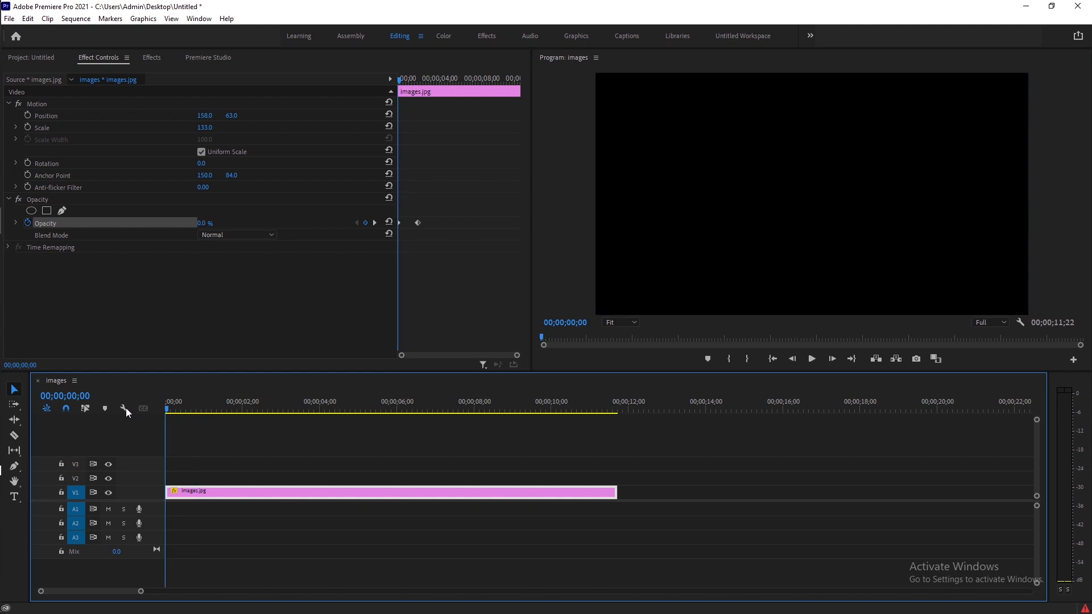
{"action": "left_click", "coordinate": [813, 360]}
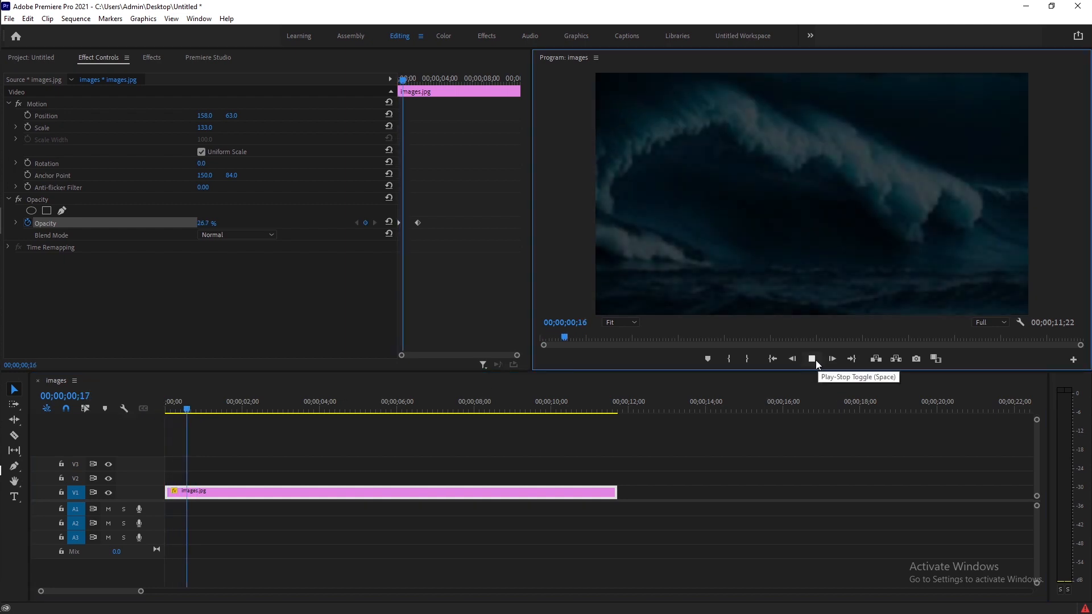
{"action": "left_click", "coordinate": [812, 359]}
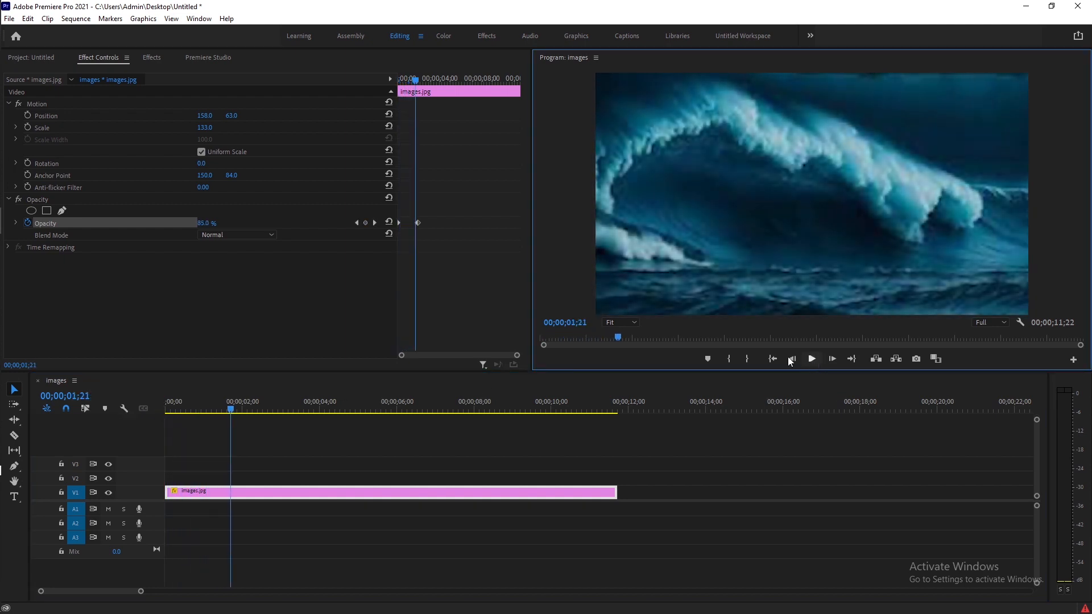
Move the 100% opacity keyframe earlier to about 1;21, then replay the fade-in from the start
{"action": "left_click_drag", "start_coordinate": [419, 223], "coordinate": [414, 222]}
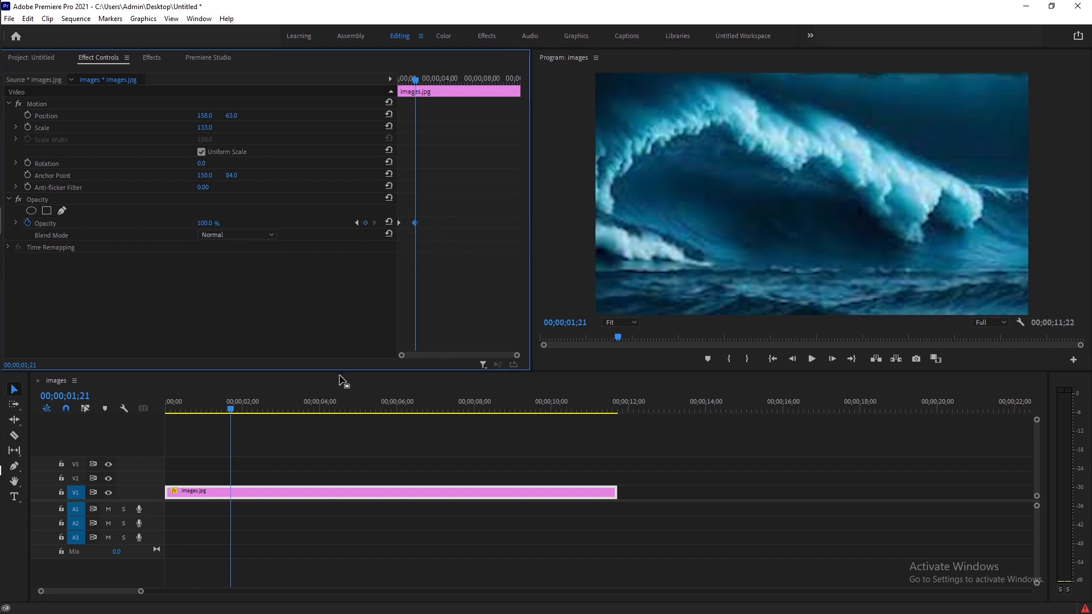
{"action": "left_click_drag", "start_coordinate": [231, 408], "coordinate": [70, 404]}
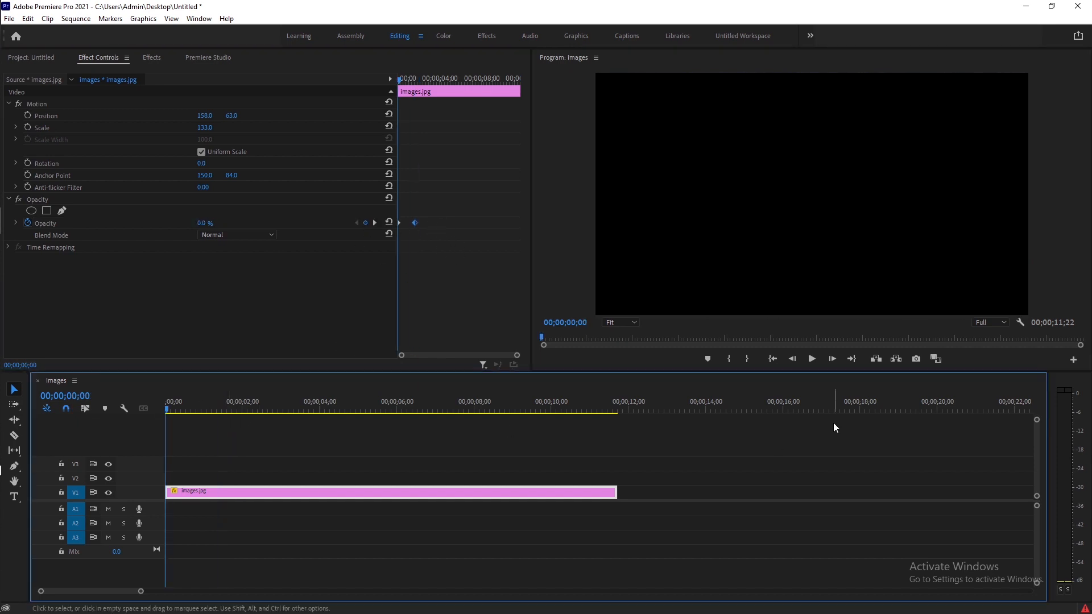
{"action": "left_click", "coordinate": [813, 358]}
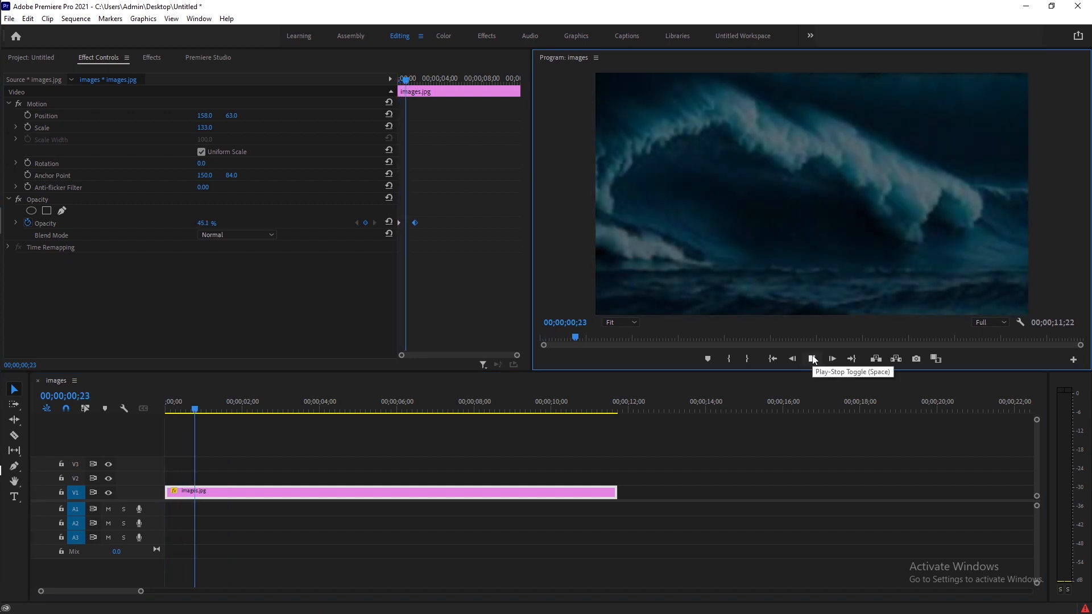
{"action": "left_click", "coordinate": [812, 357]}
{"action": "left_click", "coordinate": [812, 357]}
{"action": "left_click", "coordinate": [813, 357]}
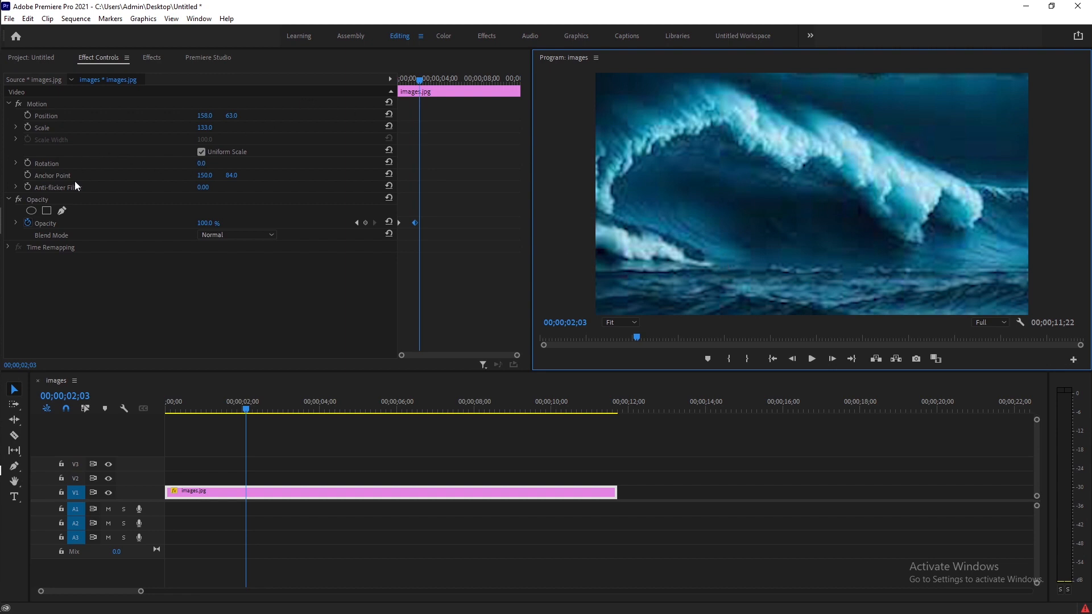
Turn on Scale keyframing at about 2 seconds and add a scale keyframe of 140 at about 5;03
{"action": "left_click", "coordinate": [27, 126]}
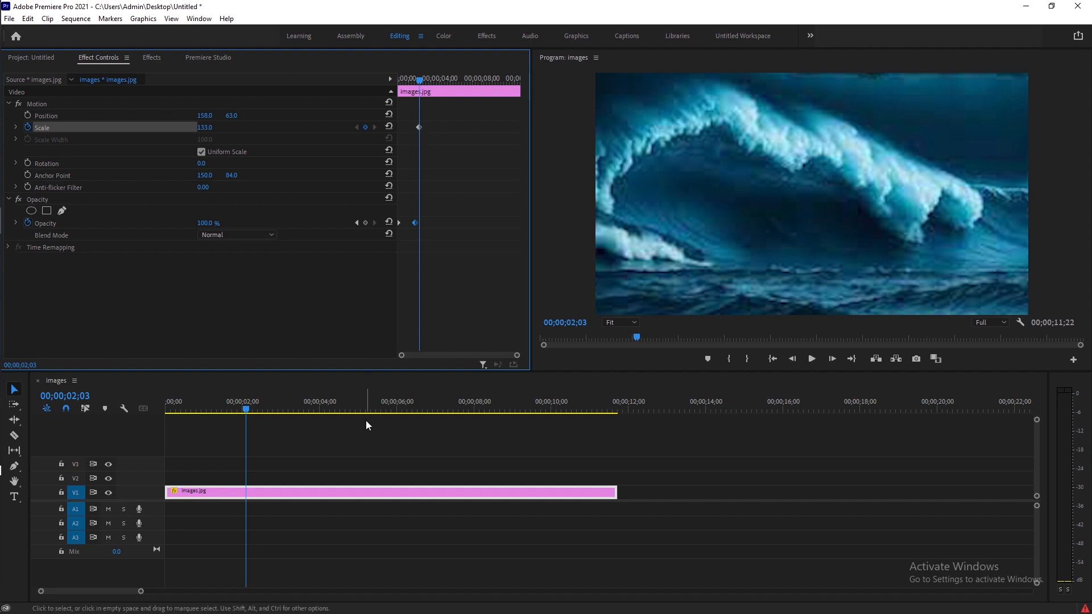
{"action": "left_click_drag", "start_coordinate": [263, 411], "coordinate": [362, 431]}
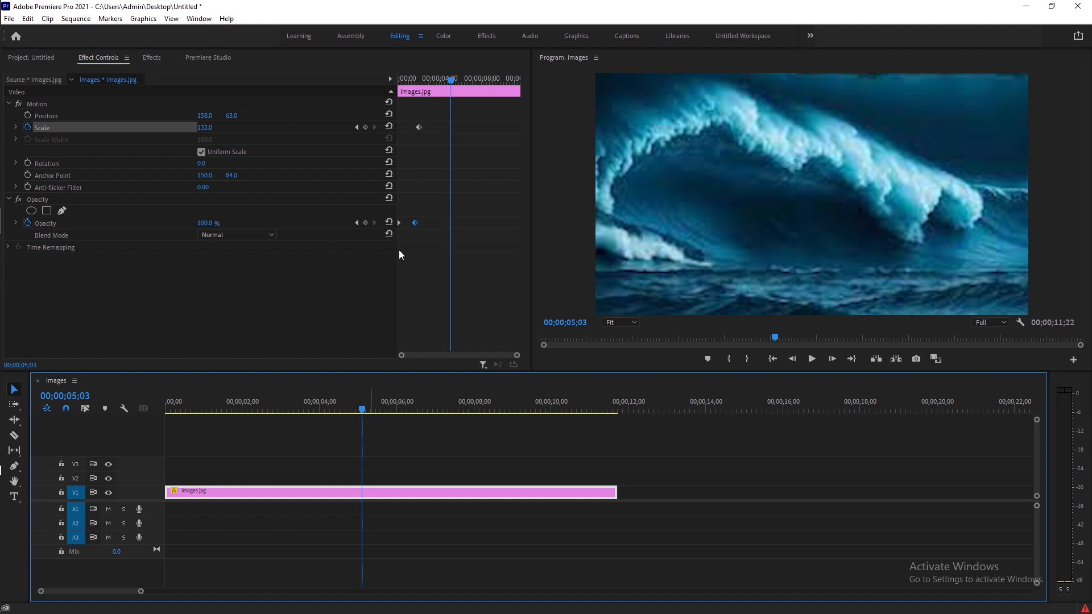
{"action": "left_click", "coordinate": [365, 127]}
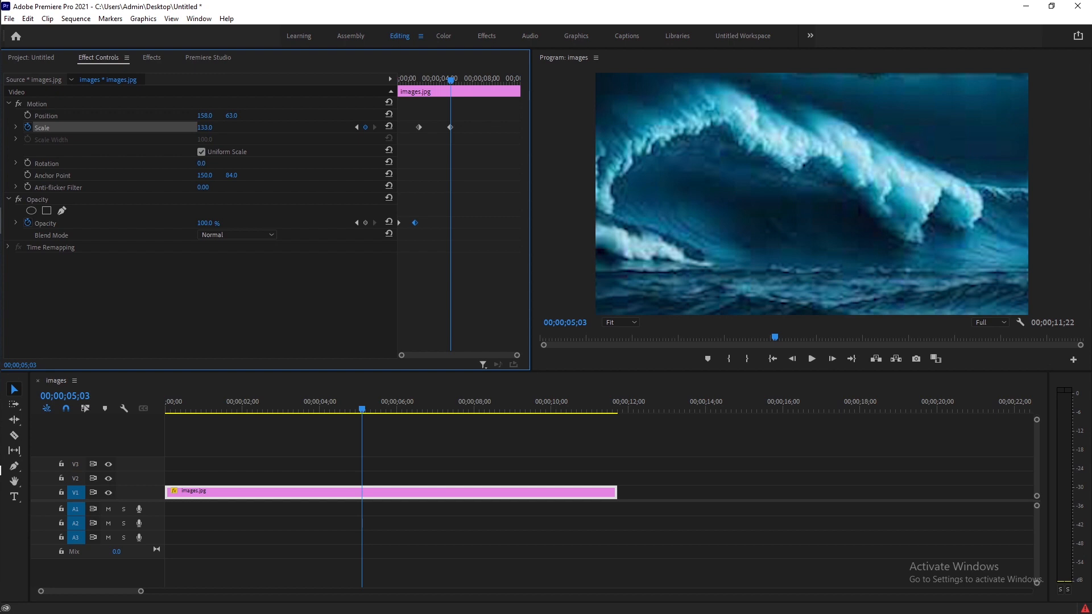
{"action": "left_click_drag", "start_coordinate": [205, 128], "coordinate": [209, 127]}
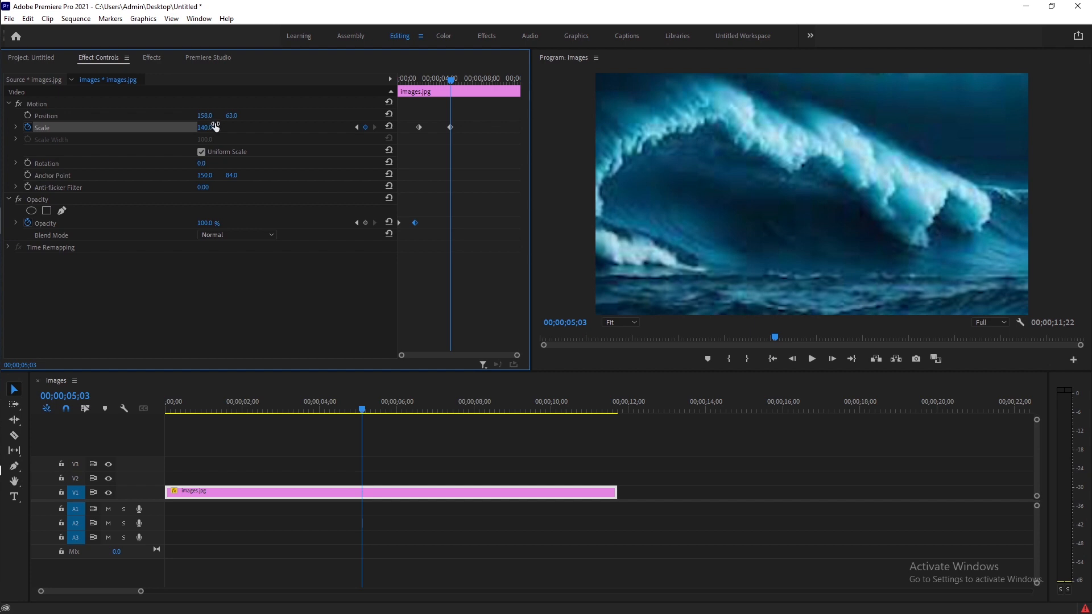
Apply Ease In to the later scale keyframe and Ease Out to the earlier one
{"action": "right_click", "coordinate": [452, 128]}
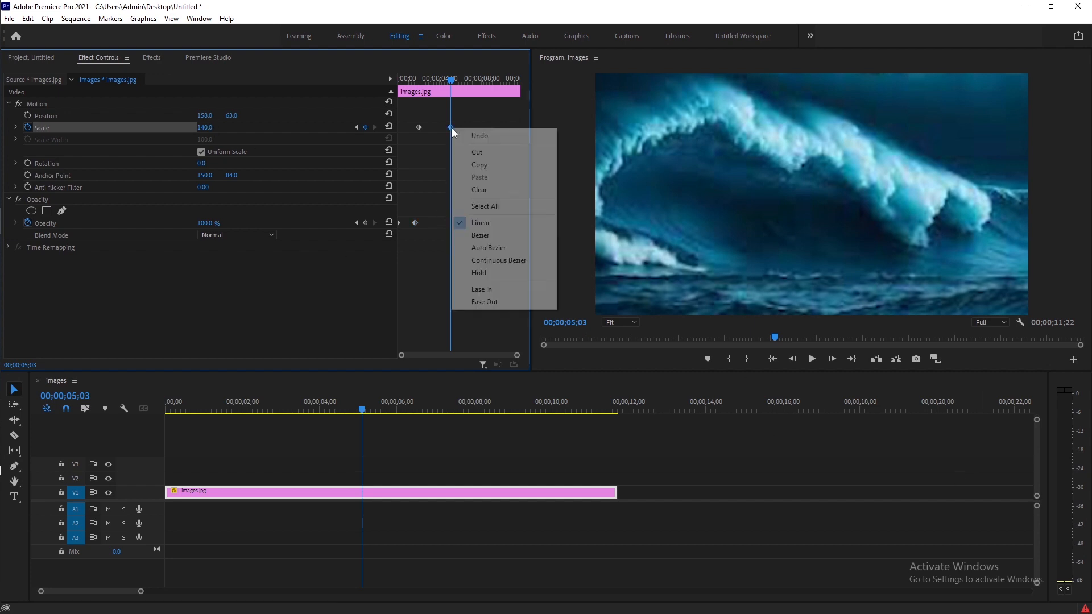
{"action": "left_click", "coordinate": [499, 292]}
{"action": "right_click", "coordinate": [418, 127]}
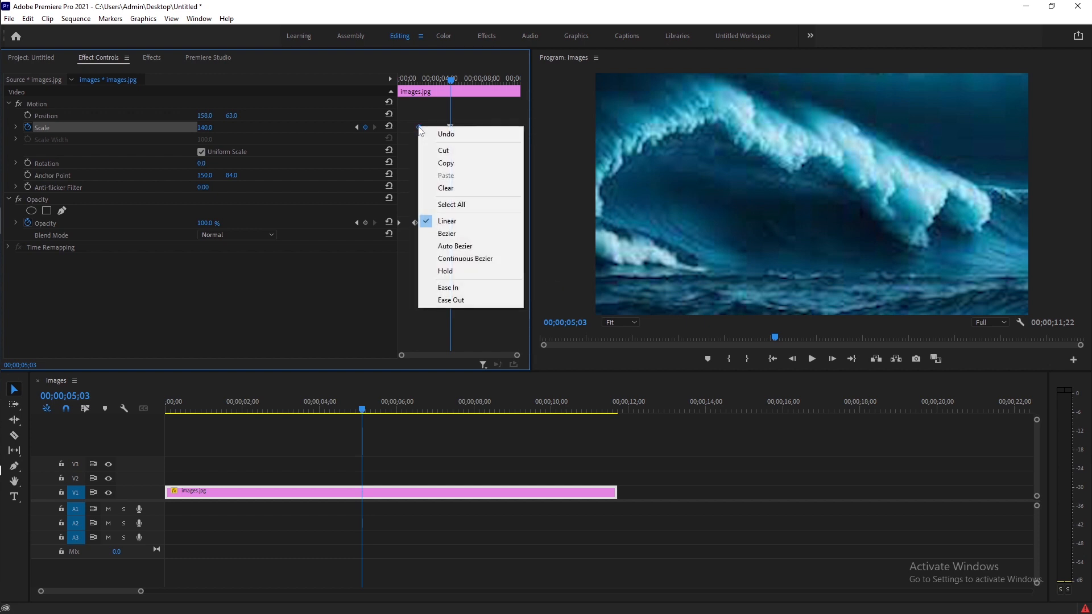
{"action": "left_click", "coordinate": [462, 299]}
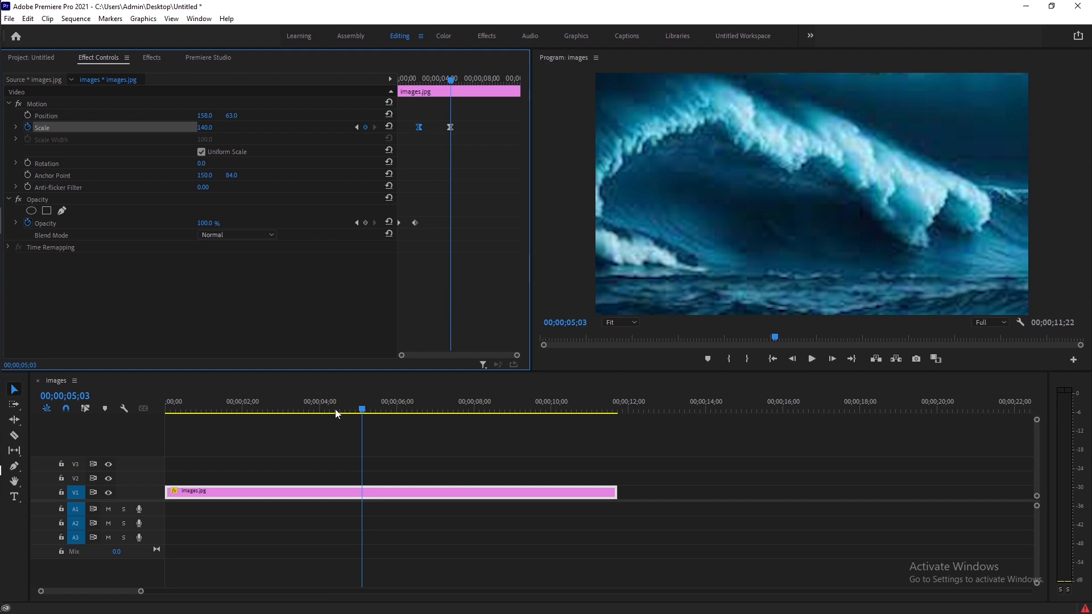
Play back the sequence from the start to preview the scale animation
{"action": "left_click_drag", "start_coordinate": [360, 410], "coordinate": [85, 415]}
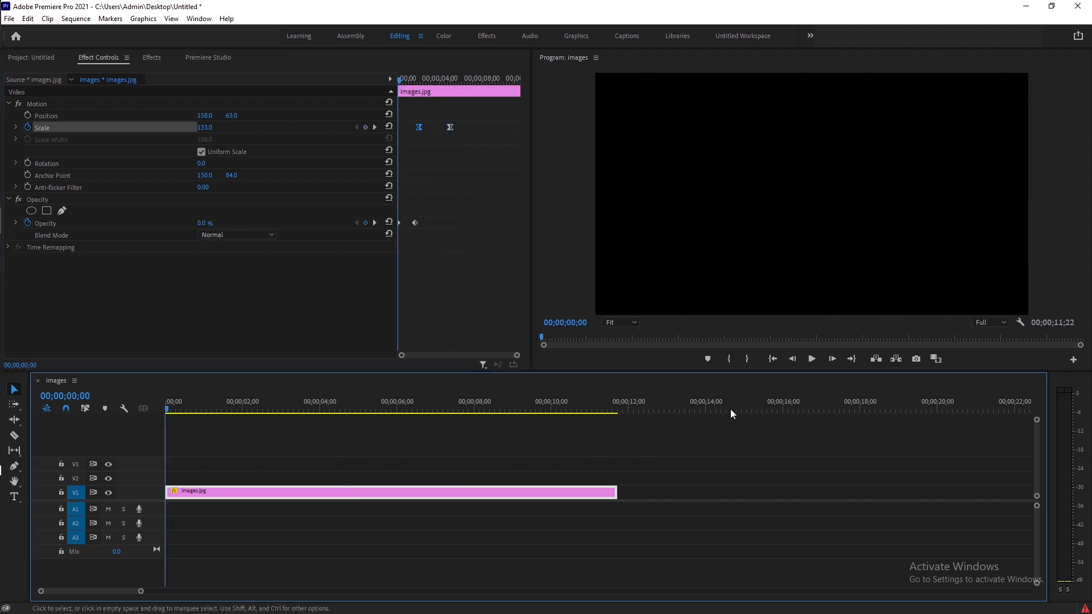
{"action": "left_click", "coordinate": [814, 363]}
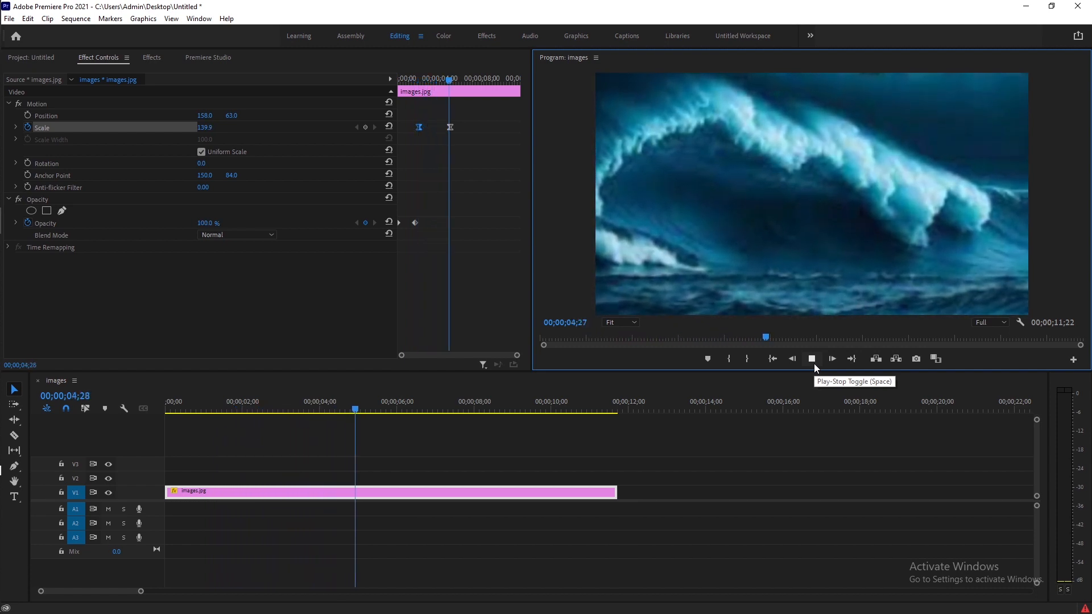
{"action": "left_click", "coordinate": [814, 362]}
Adjust the scale keyframes' timing slightly and replay the animation from the sequence start
{"action": "left_click_drag", "start_coordinate": [421, 130], "coordinate": [442, 127]}
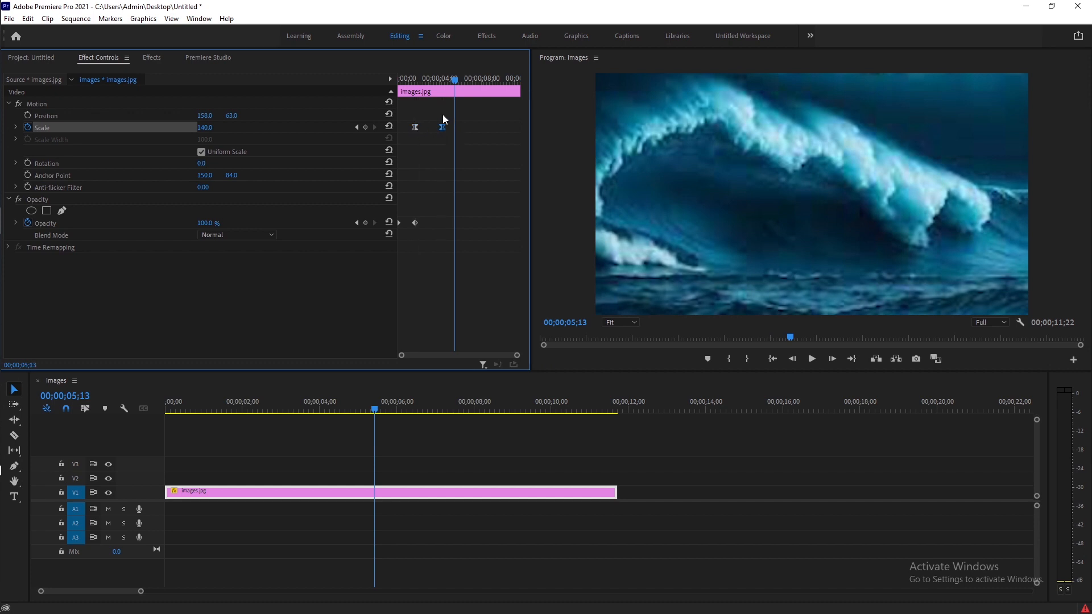
{"action": "key", "text": "Home"}
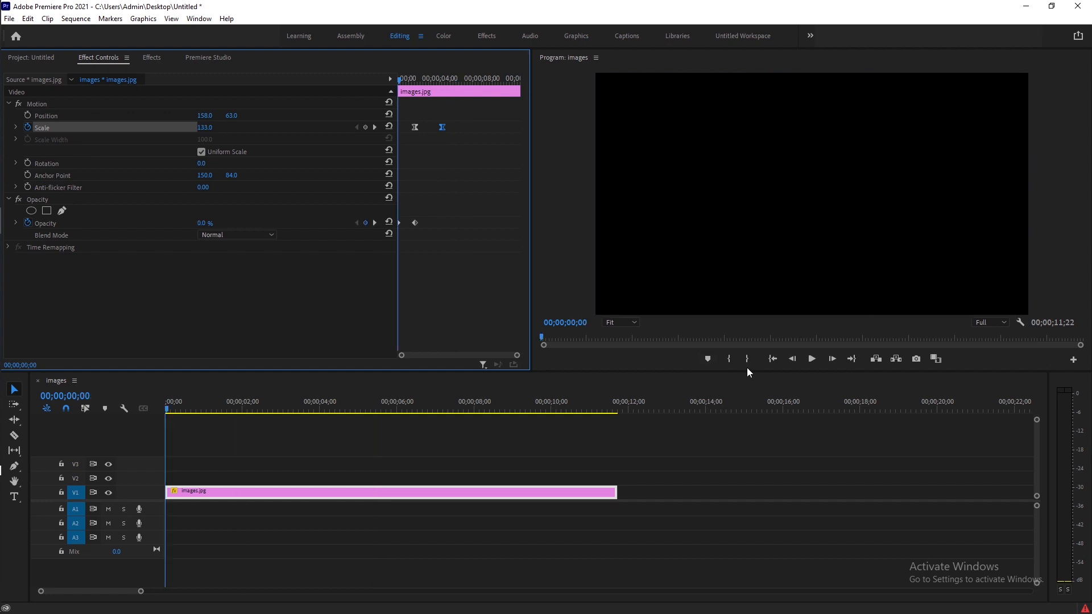
{"action": "left_click", "coordinate": [813, 362]}
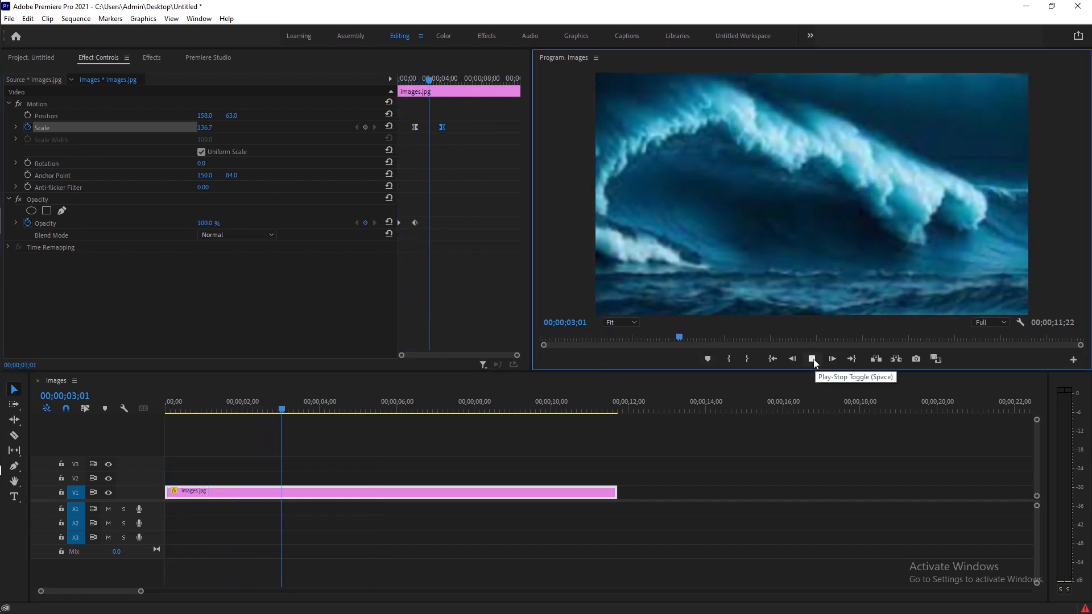
{"action": "left_click", "coordinate": [813, 360]}
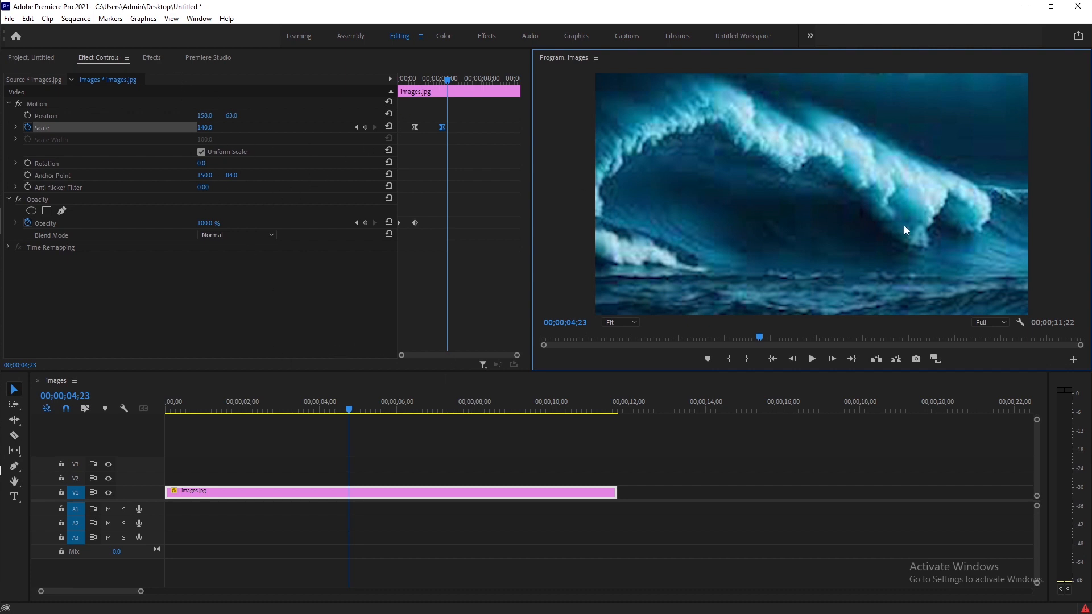
Turn on Position keyframing at about 4;23 and add a position keyframe with X set to 100 at about 7;10
{"action": "left_click", "coordinate": [29, 115]}
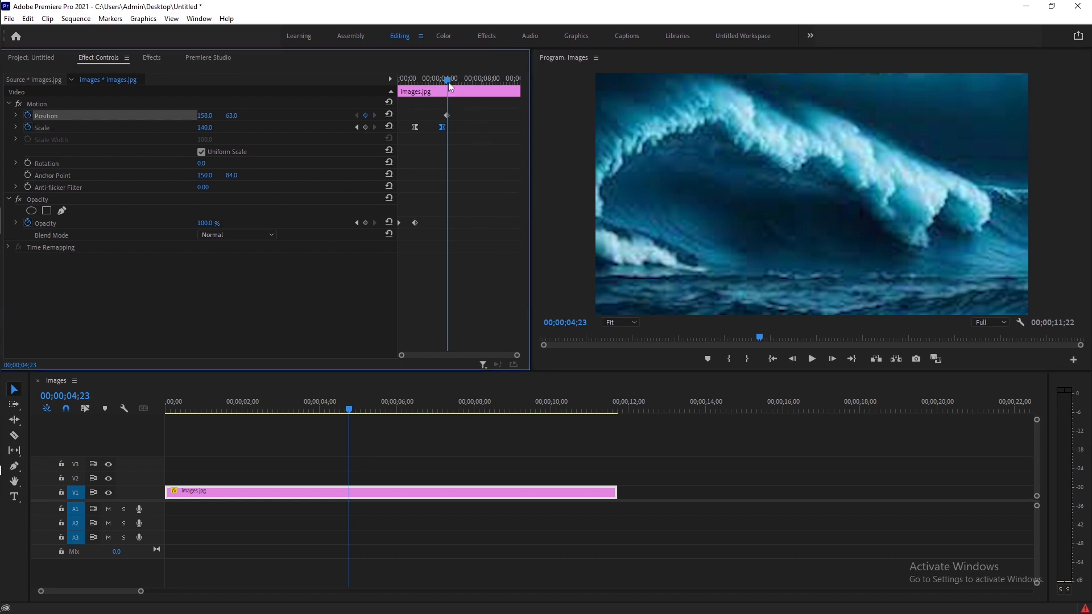
{"action": "left_click_drag", "start_coordinate": [448, 80], "coordinate": [465, 83]}
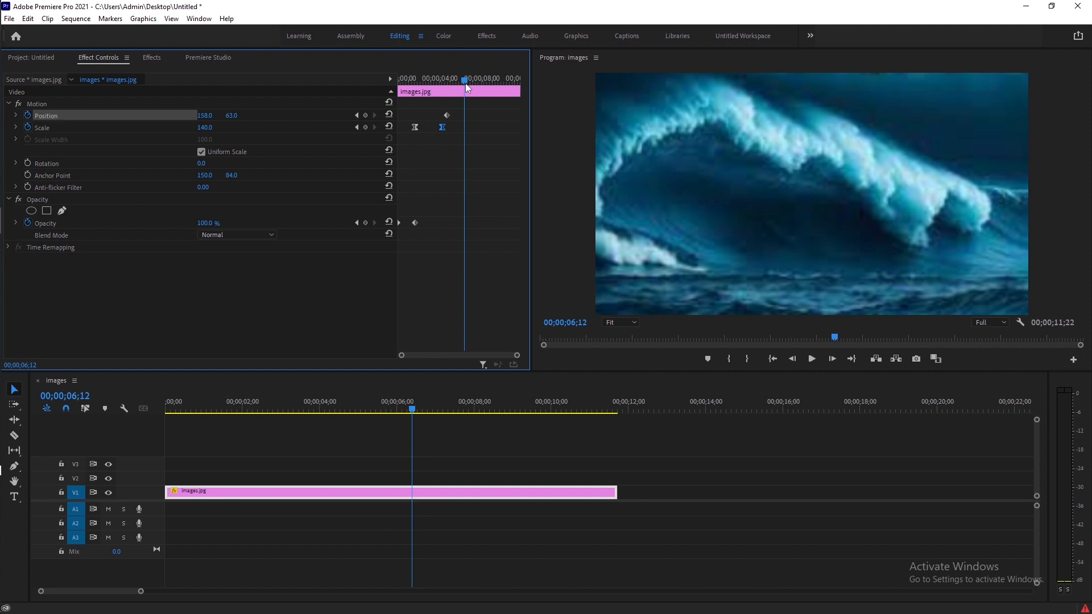
{"action": "left_click_drag", "start_coordinate": [465, 83], "coordinate": [478, 84]}
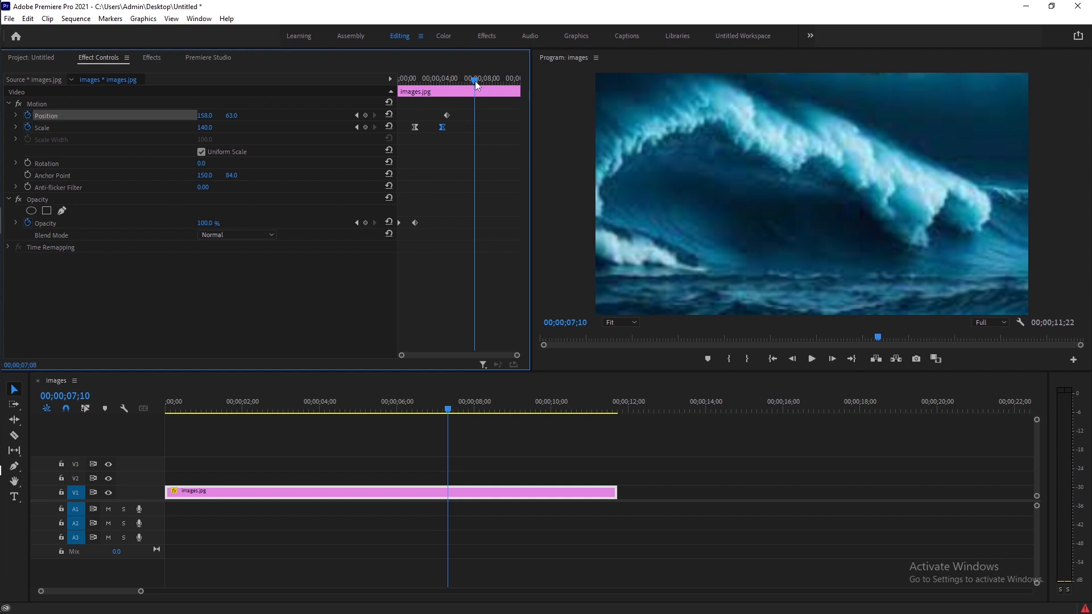
{"action": "left_click", "coordinate": [366, 116]}
{"action": "left_click_drag", "start_coordinate": [205, 116], "coordinate": [174, 115]}
{"action": "left_click_drag", "start_coordinate": [208, 116], "coordinate": [211, 116]}
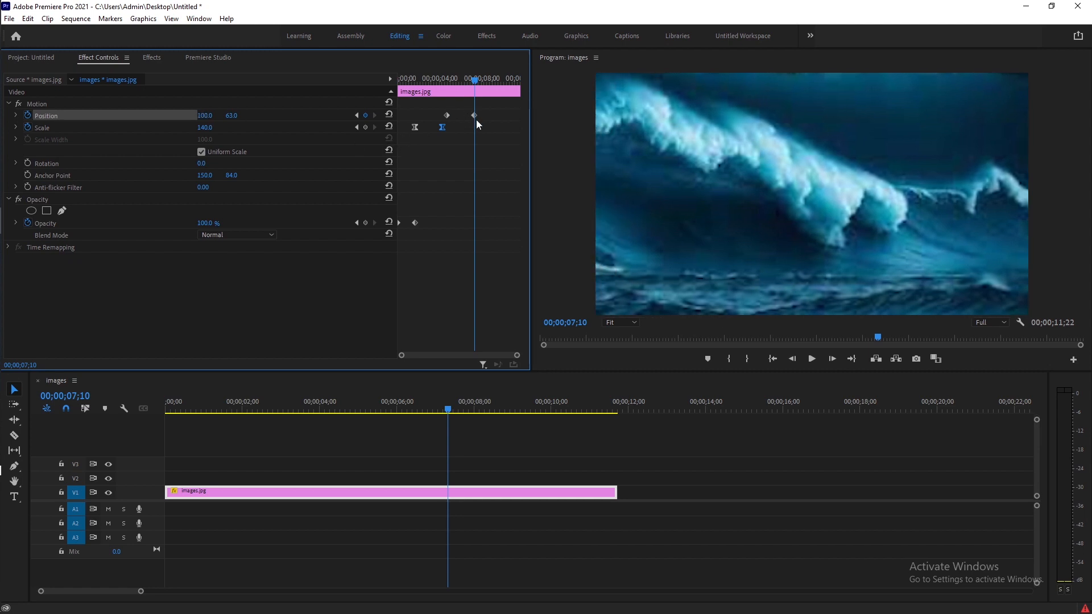
Move the second position keyframe later to about 8;18 and set its temporal interpolation to Ease In
{"action": "left_click_drag", "start_coordinate": [473, 115], "coordinate": [487, 114]}
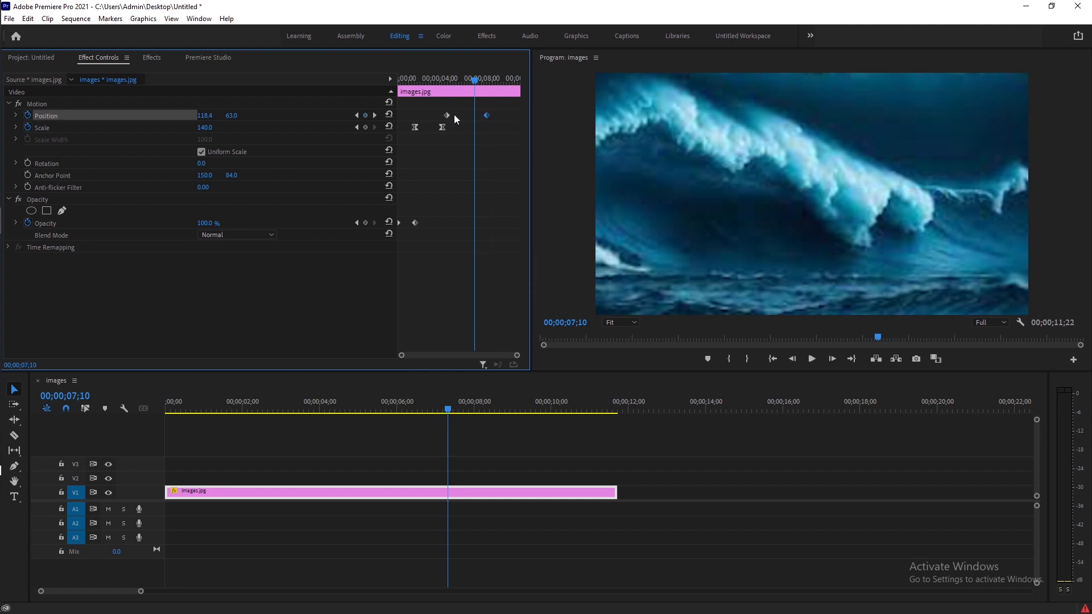
{"action": "right_click", "coordinate": [487, 115]}
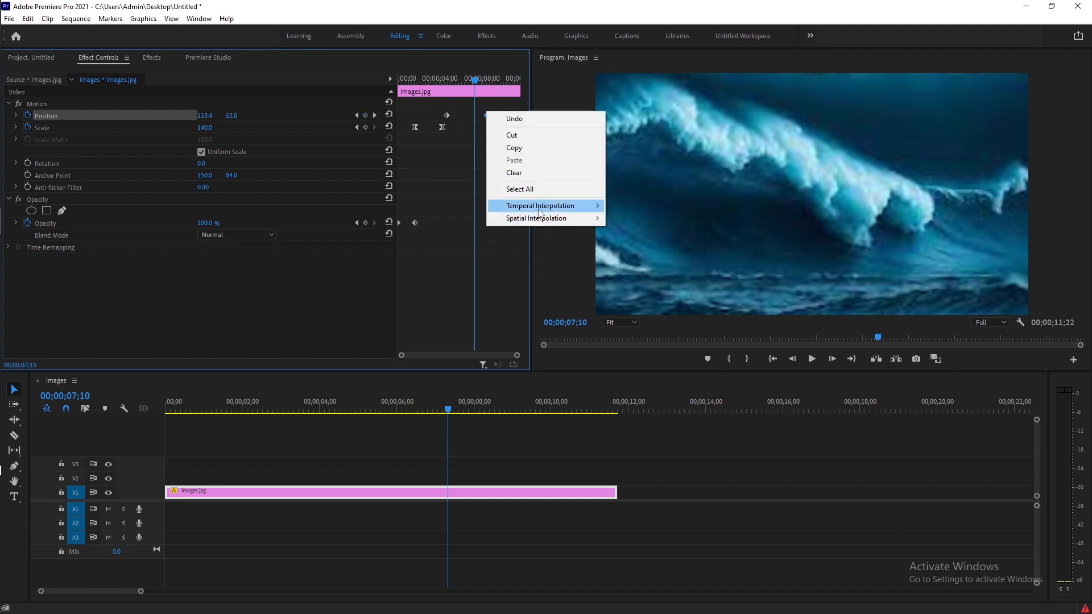
{"action": "mouse_move", "coordinate": [542, 222]}
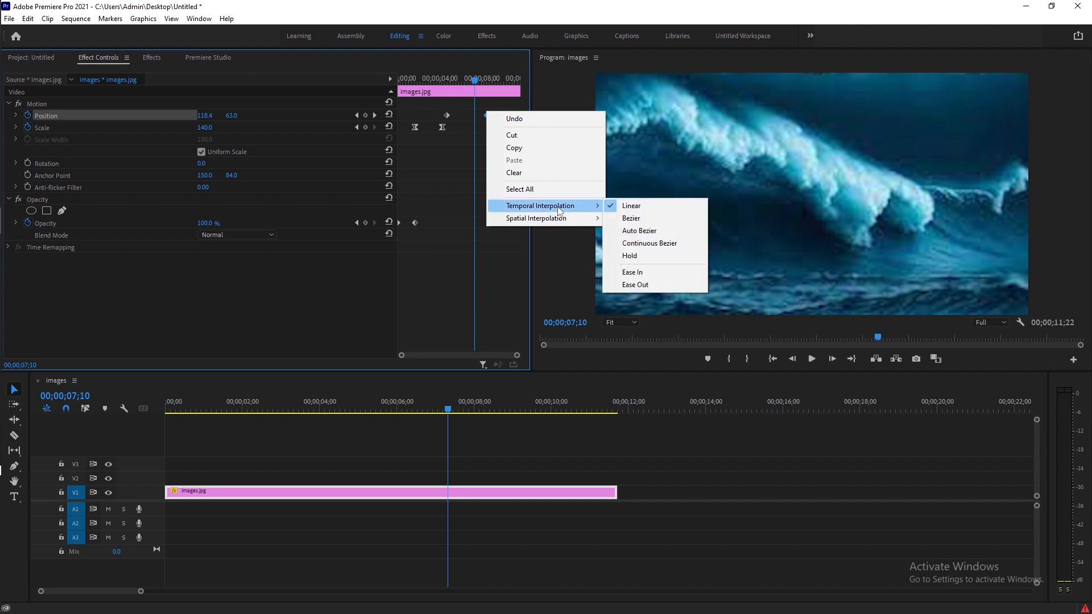
{"action": "left_click", "coordinate": [630, 273]}
Set the first position keyframe's temporal interpolation to Ease Out
{"action": "right_click", "coordinate": [447, 115]}
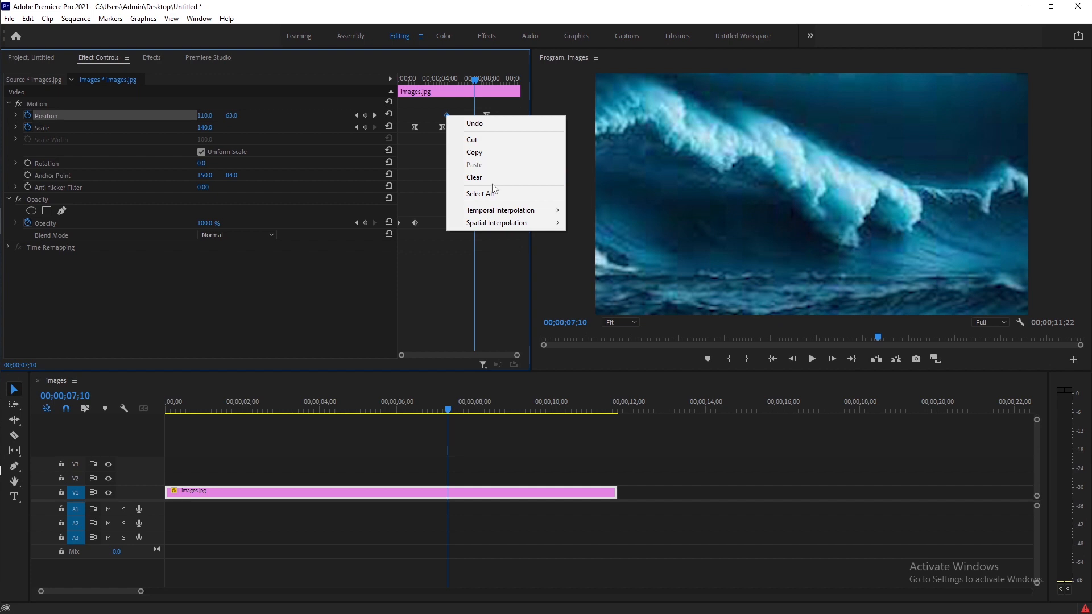
{"action": "mouse_move", "coordinate": [499, 210]}
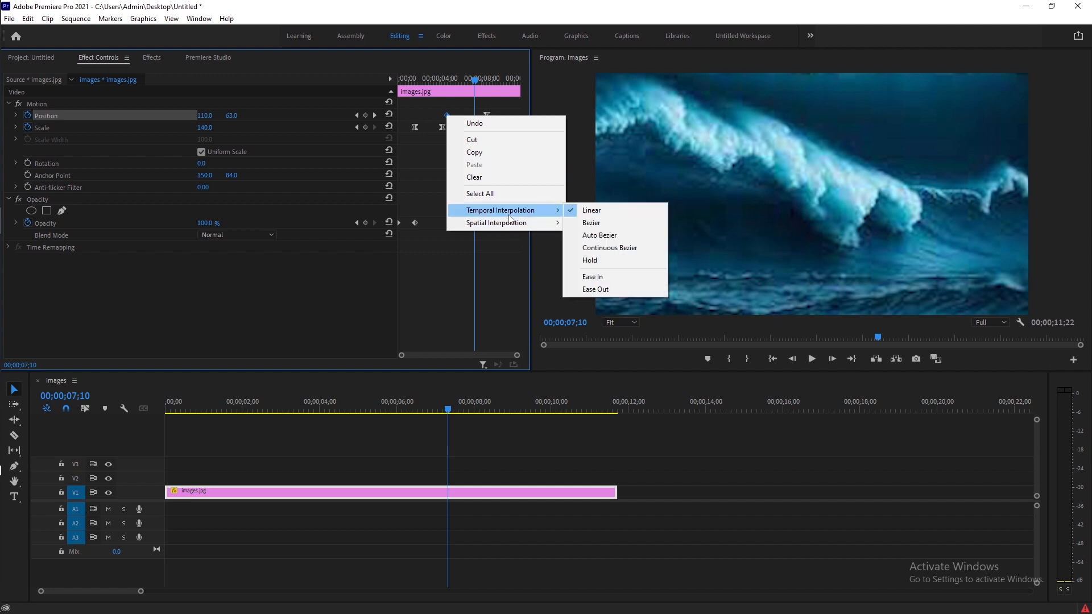
{"action": "left_click", "coordinate": [640, 291]}
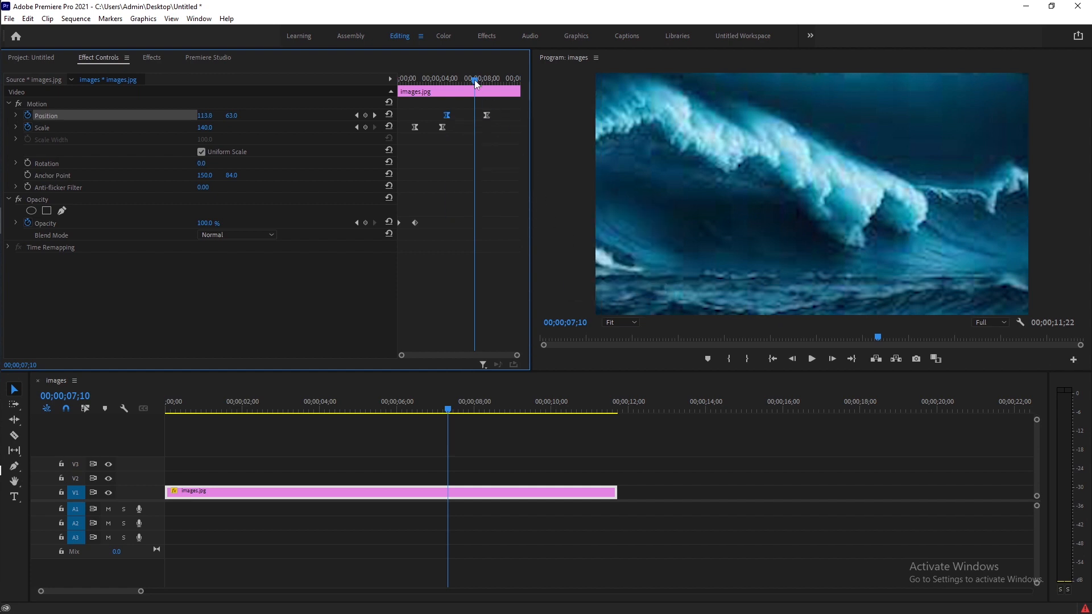
Play back the sequence from the start to preview the position and scale motion
{"action": "left_click_drag", "start_coordinate": [475, 79], "coordinate": [388, 75]}
{"action": "left_click", "coordinate": [813, 360]}
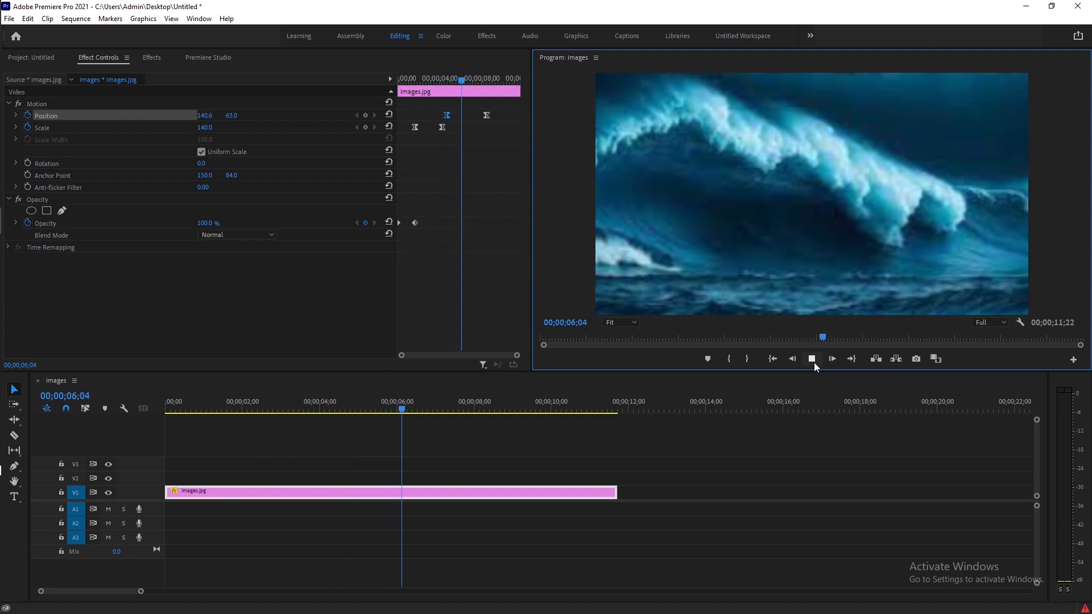
{"action": "left_click", "coordinate": [813, 362]}
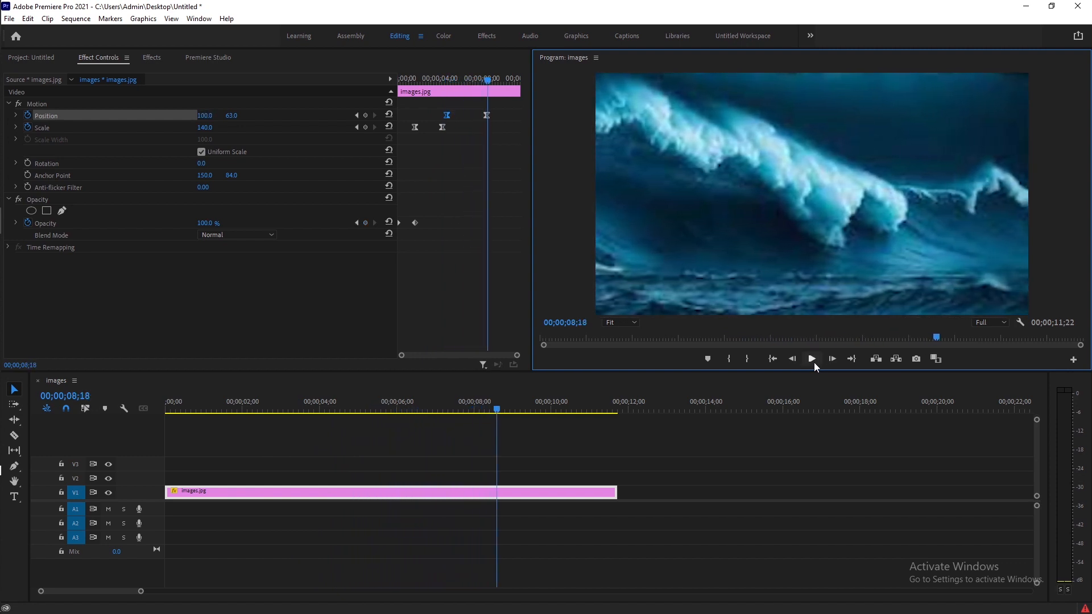
Add a scale keyframe of 145 at about 8;18
{"action": "left_click", "coordinate": [367, 127]}
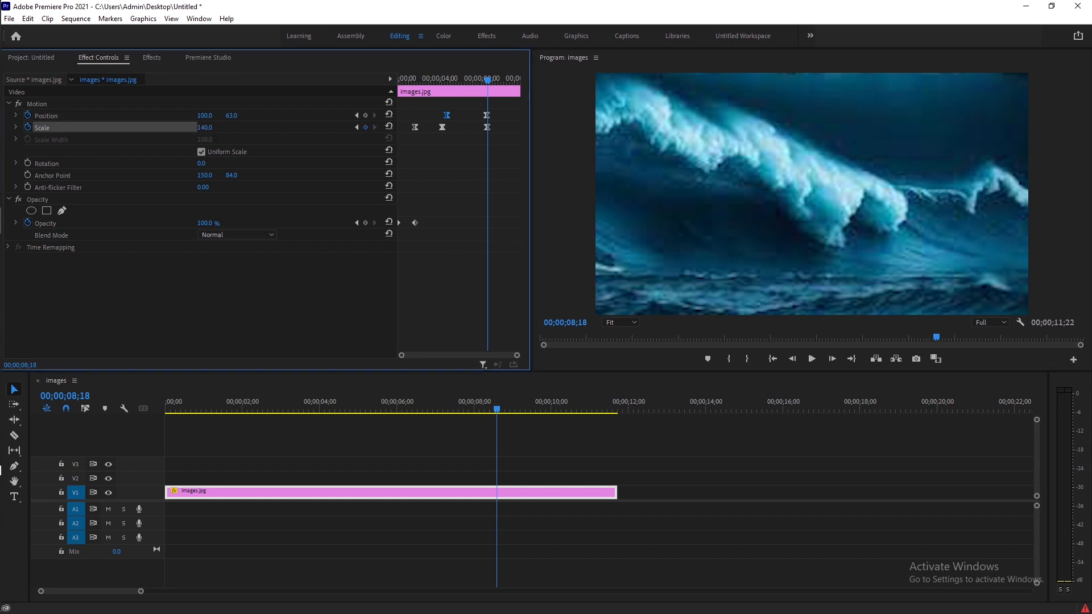
{"action": "left_click_drag", "start_coordinate": [204, 128], "coordinate": [208, 128]}
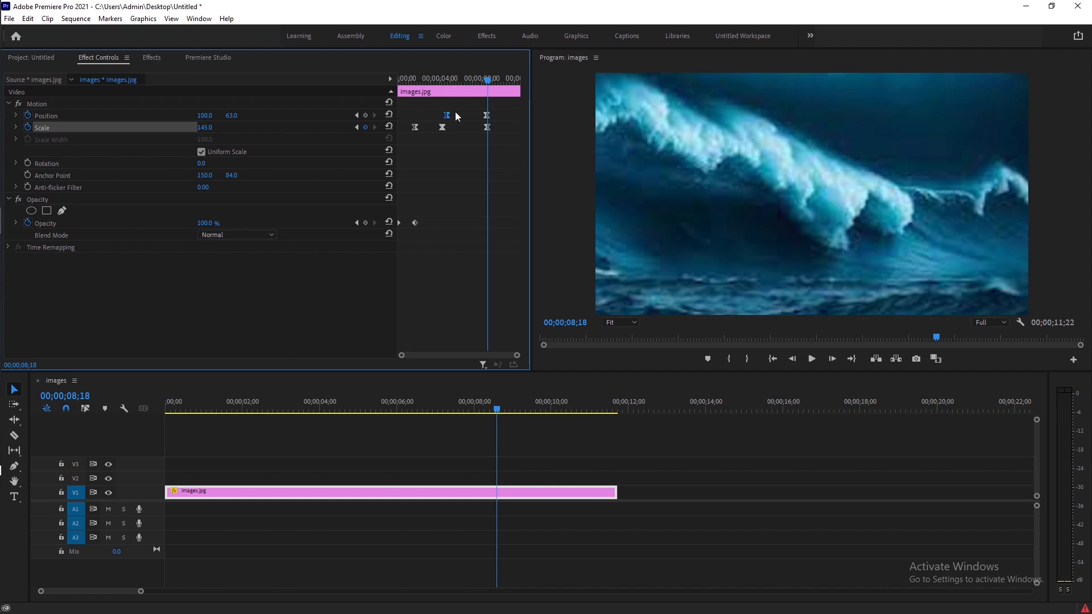
Return to the start of the sequence and play back the full animation
{"action": "left_click_drag", "start_coordinate": [487, 80], "coordinate": [417, 89]}
{"action": "left_click", "coordinate": [772, 359]}
{"action": "left_click", "coordinate": [811, 359]}
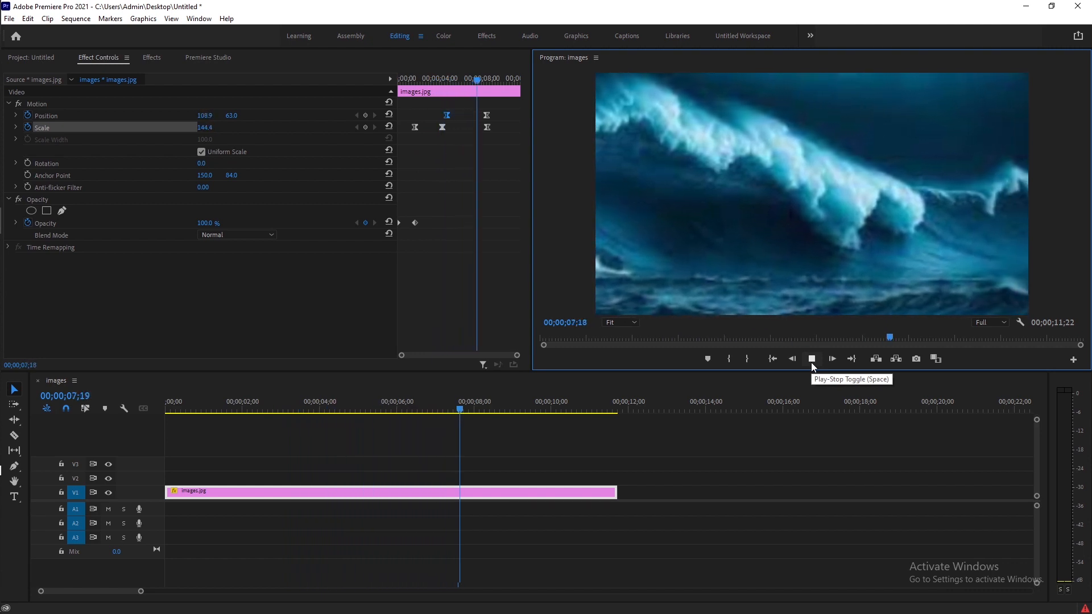
Enable rotation keyframing at about 8;24 with 0°, then set rotation to 6° at about 11;17
{"action": "left_click", "coordinate": [811, 363]}
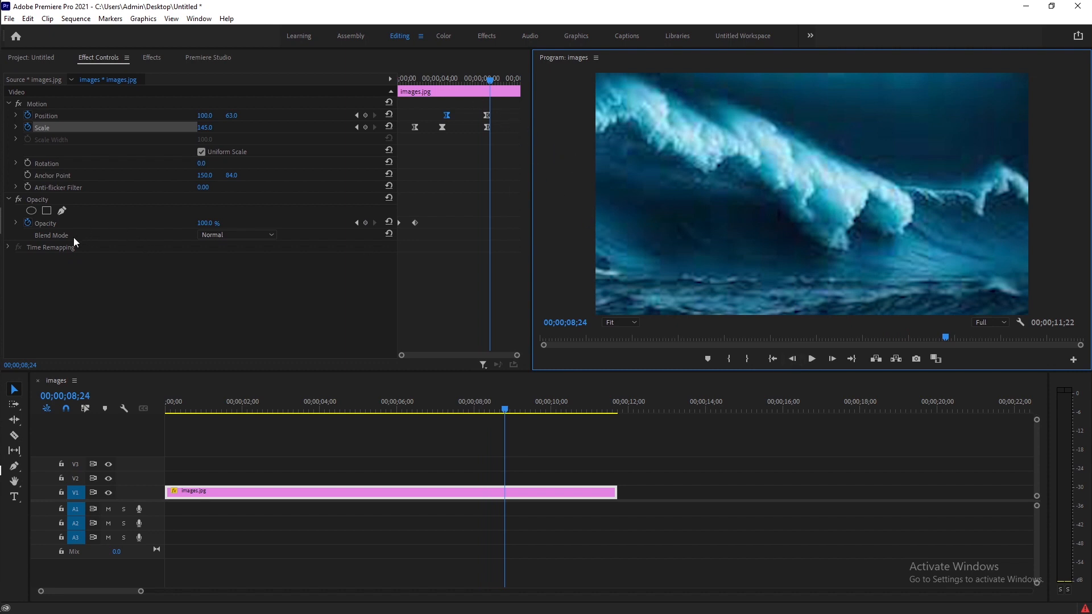
{"action": "left_click", "coordinate": [15, 163]}
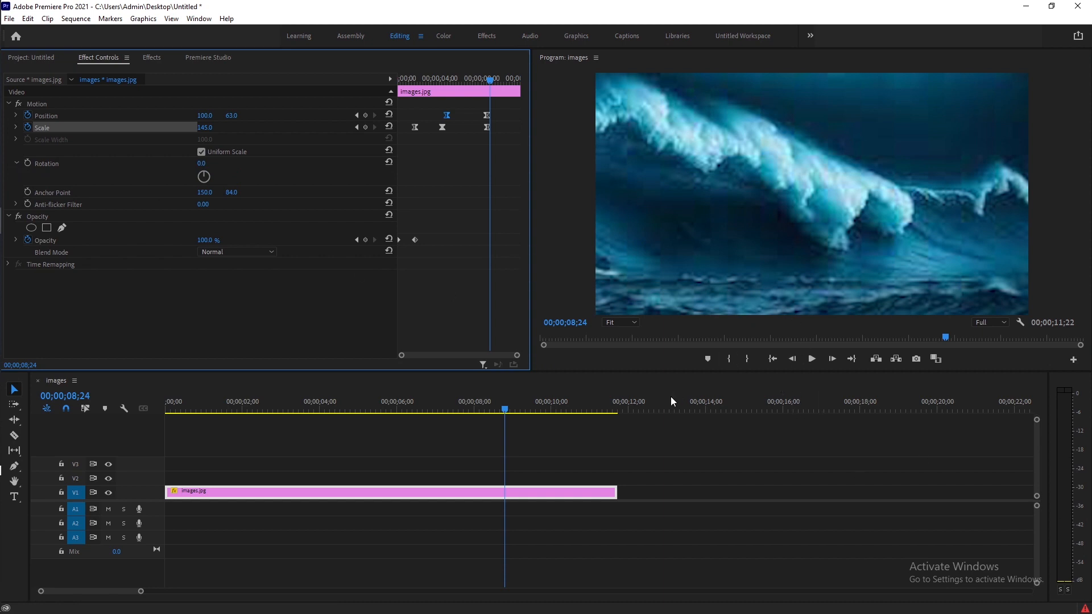
{"action": "left_click", "coordinate": [26, 163]}
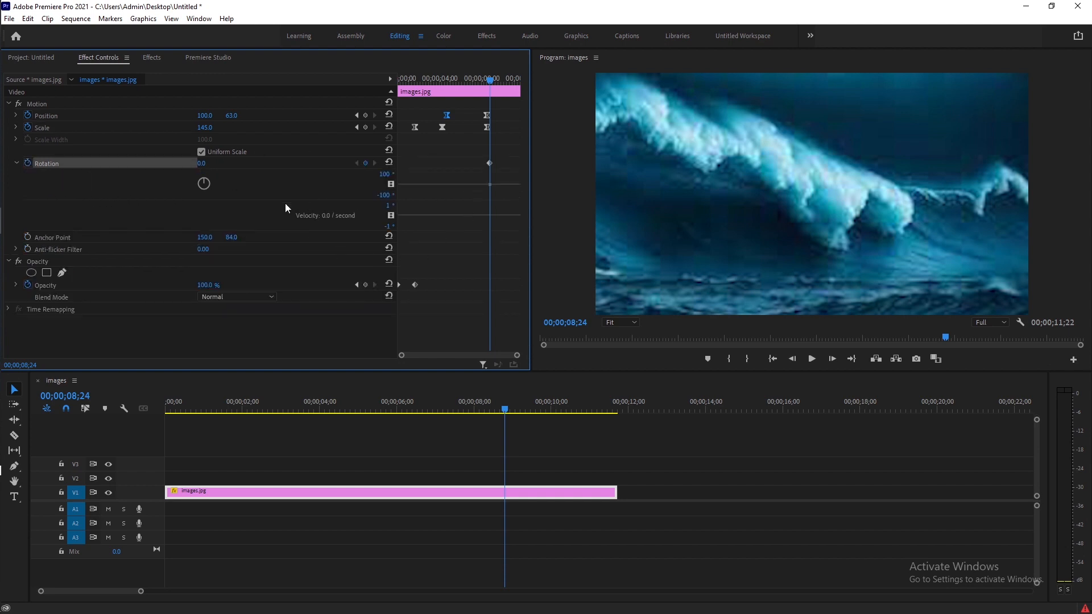
{"action": "left_click_drag", "start_coordinate": [491, 80], "coordinate": [574, 106]}
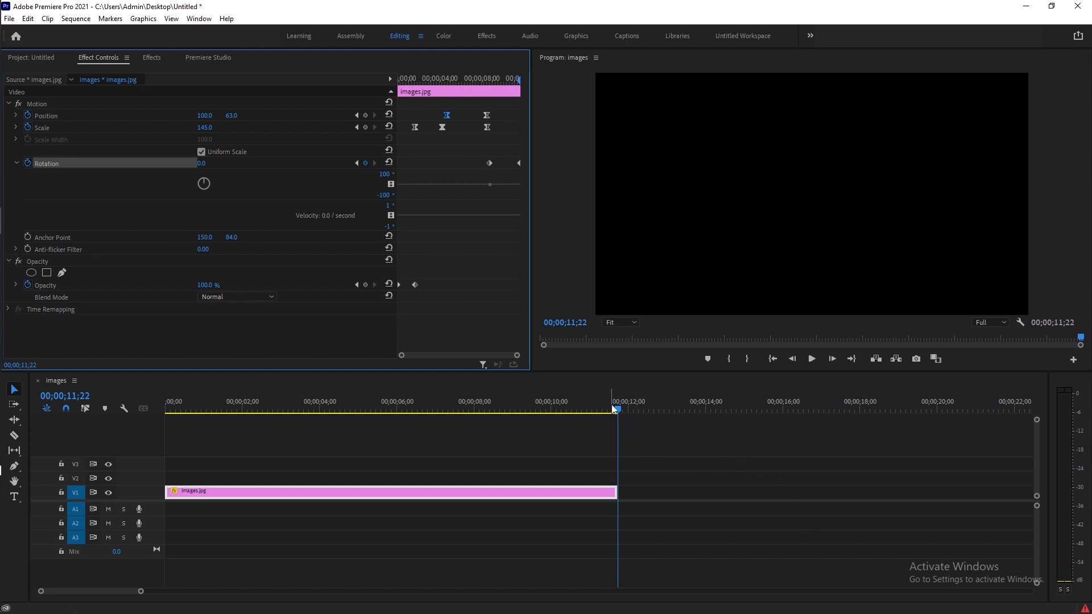
{"action": "left_click_drag", "start_coordinate": [616, 410], "coordinate": [612, 409]}
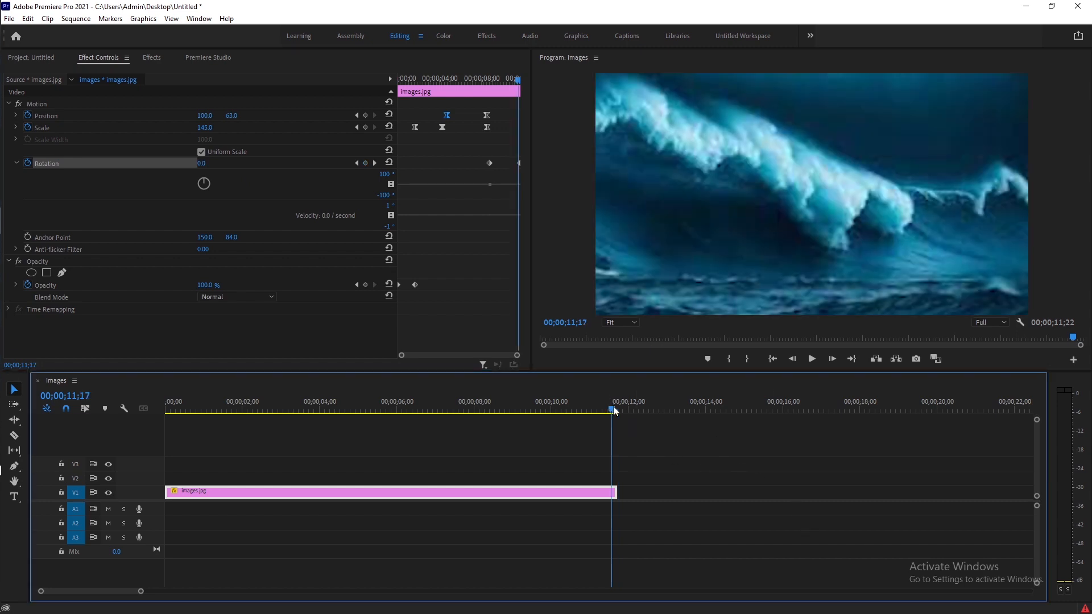
{"action": "left_click_drag", "start_coordinate": [202, 164], "coordinate": [207, 164]}
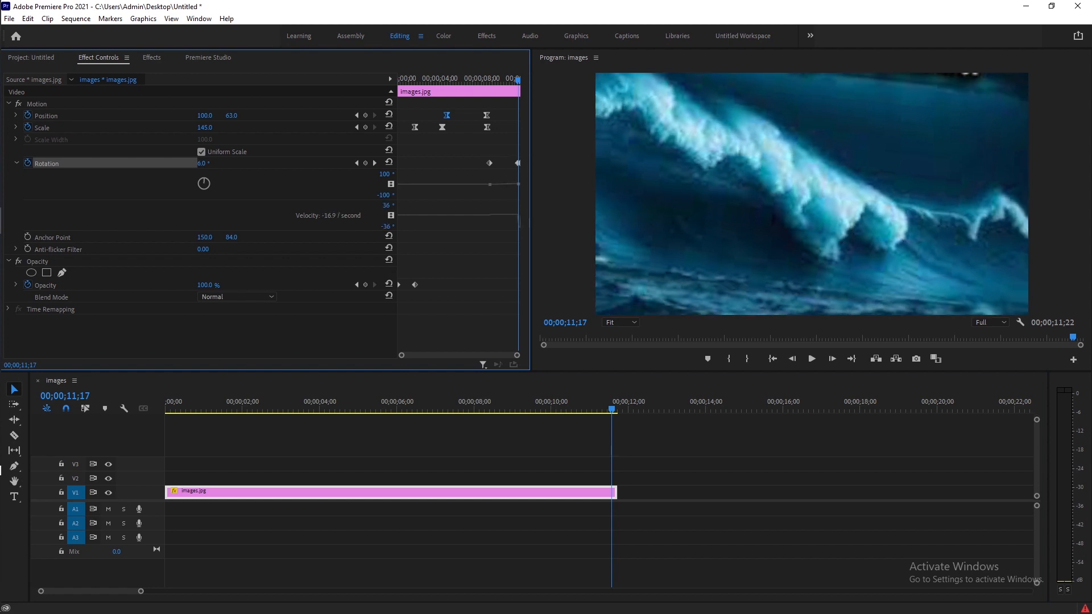
{"action": "left_click_drag", "start_coordinate": [207, 163], "coordinate": [207, 163]}
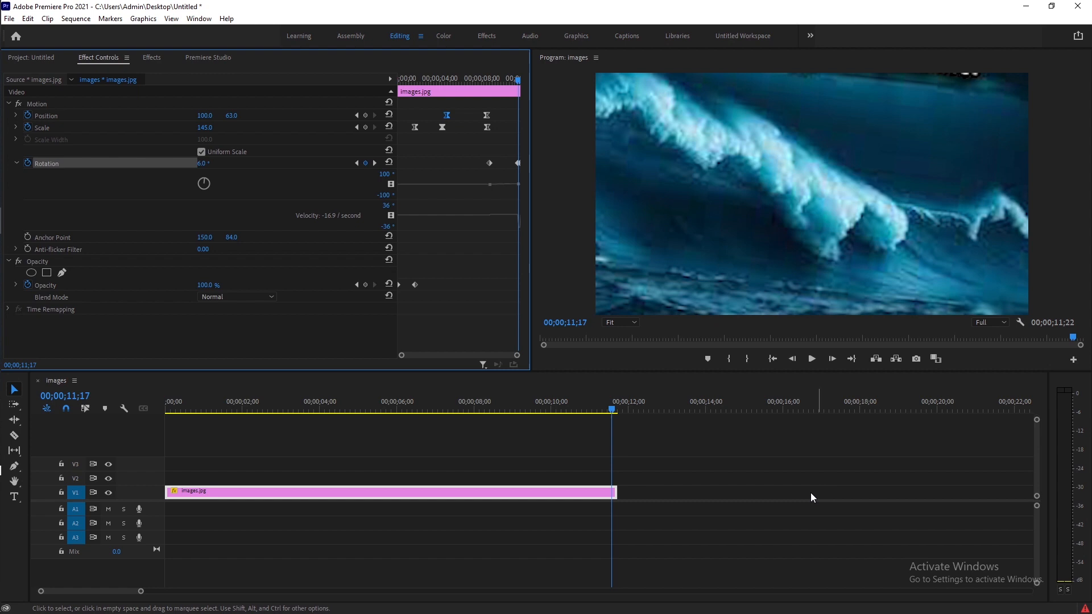
Return to the start of the sequence and play back the animation with the new rotation
{"action": "left_click", "coordinate": [614, 414]}
{"action": "key", "text": "Home"}
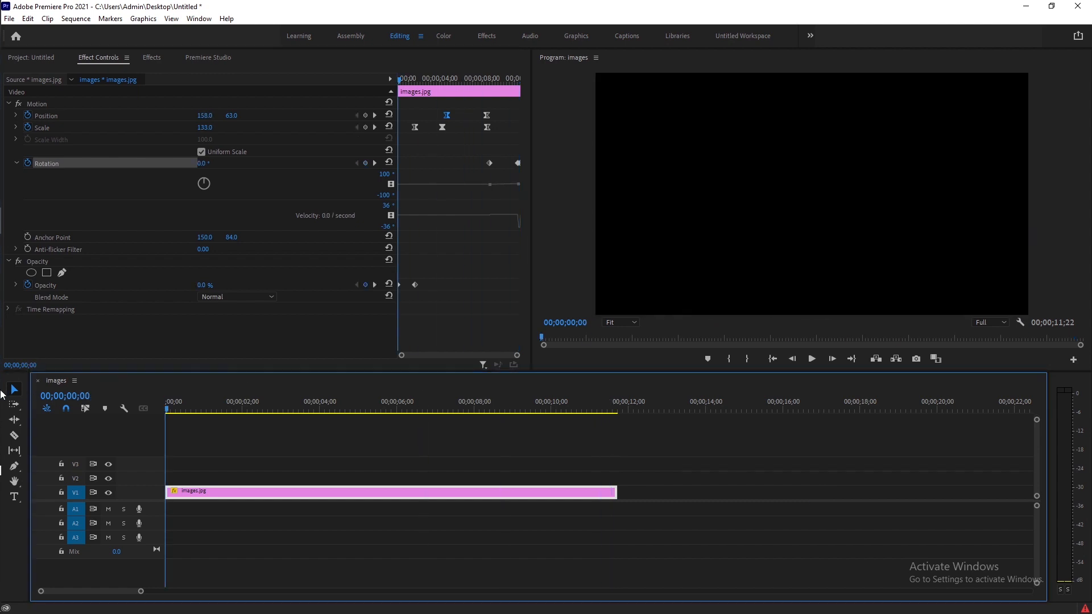
{"action": "left_click", "coordinate": [811, 359]}
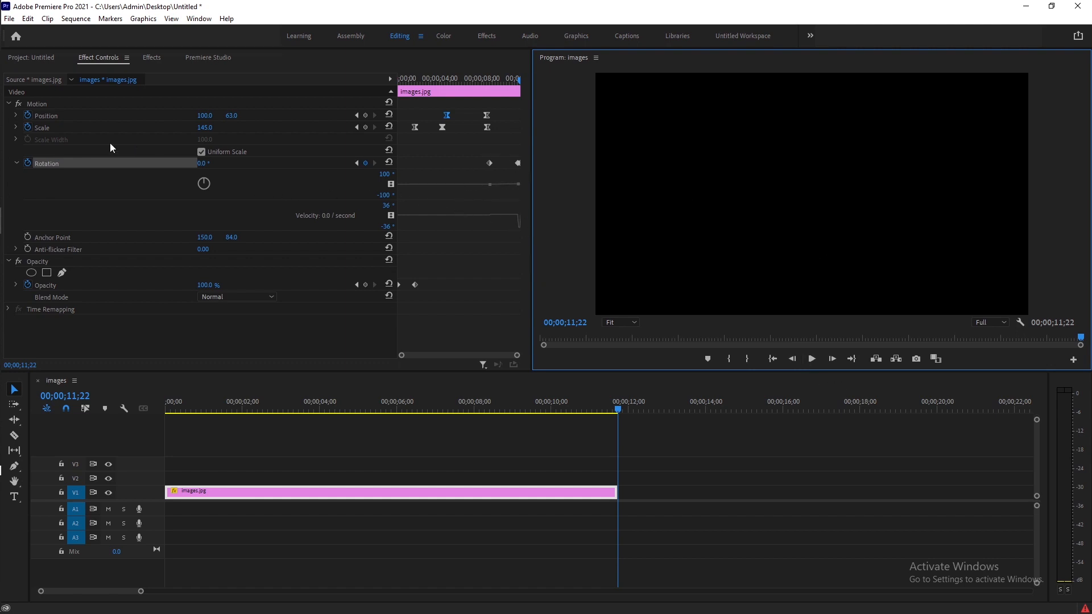
{"action": "left_click", "coordinate": [16, 127]}
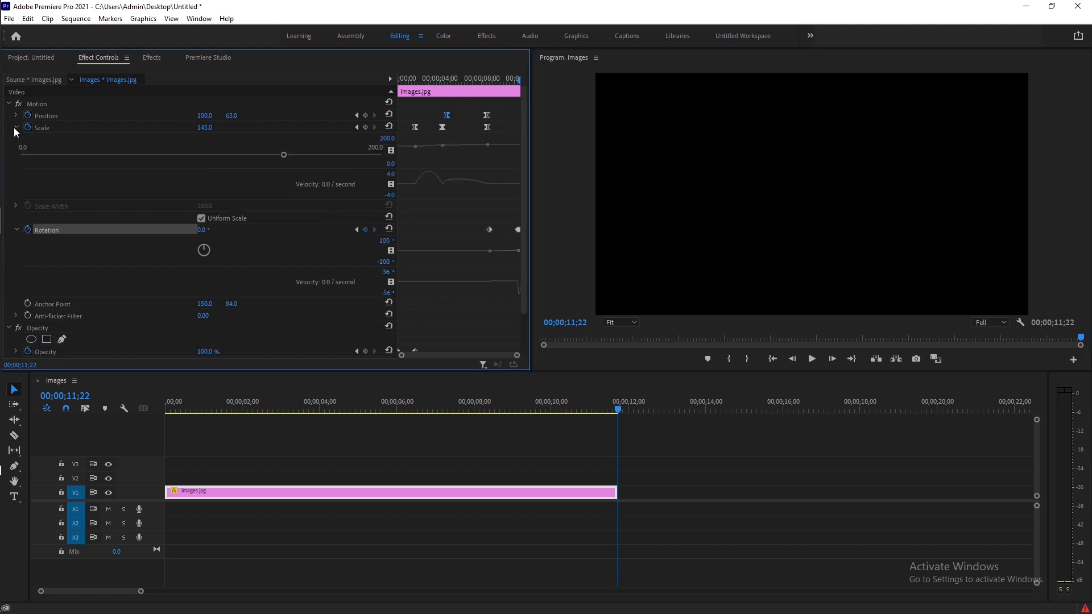
{"action": "left_click", "coordinate": [15, 128]}
{"action": "left_click", "coordinate": [16, 163]}
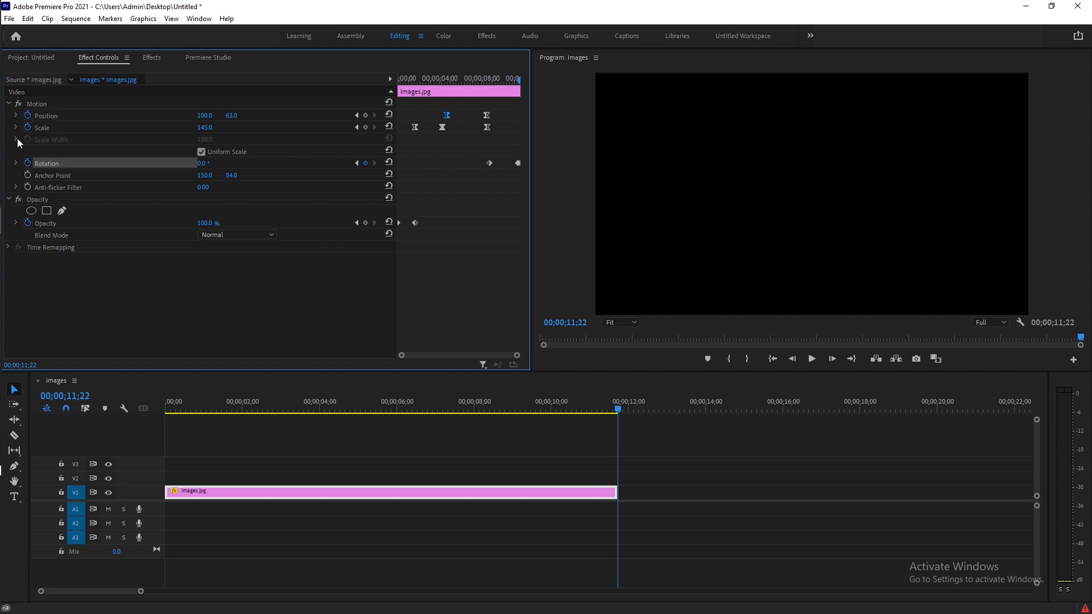
{"action": "mouse_move", "coordinate": [1, 143]}
{"action": "left_click", "coordinate": [19, 307]}
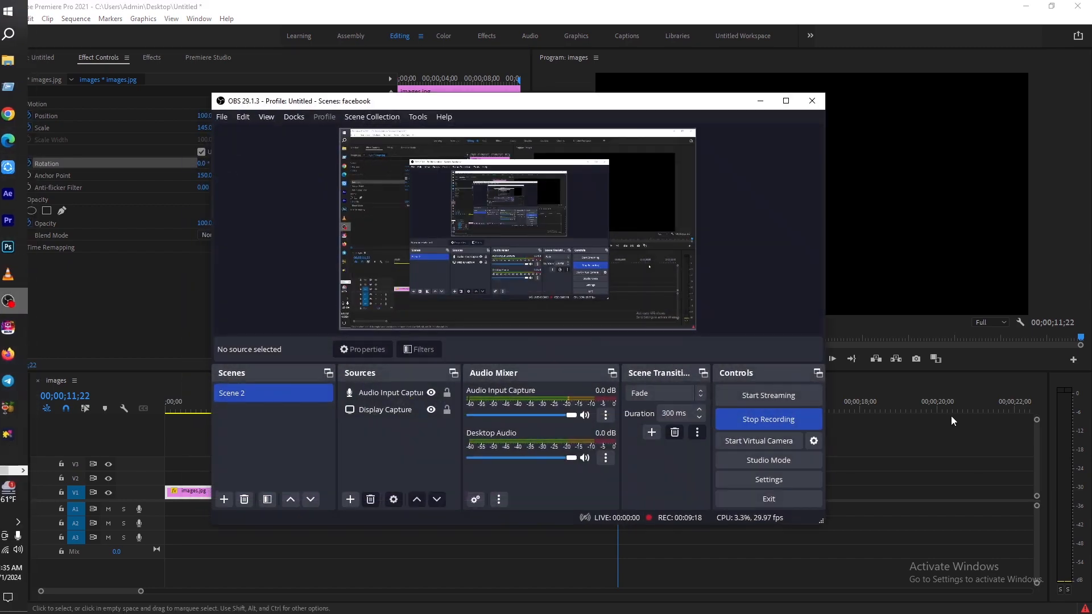